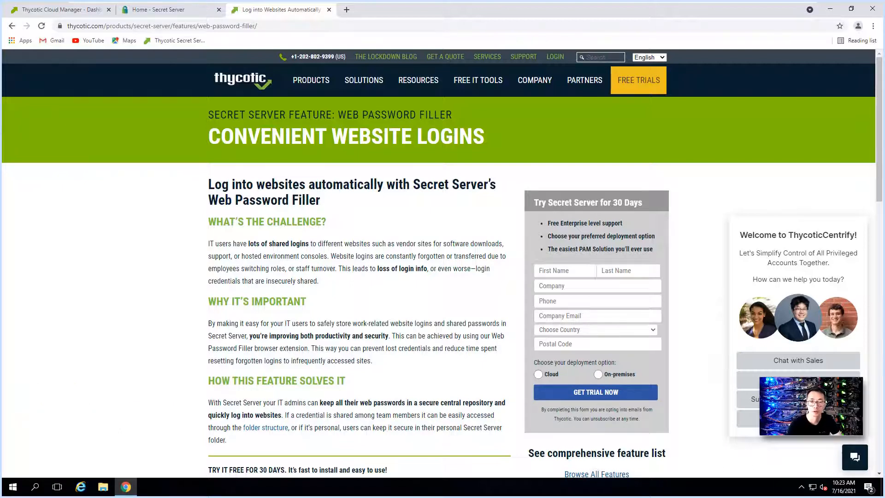
Scroll through the Thycotic Web Password Filler feature page to read it
scroll(249, 239, down, 6)
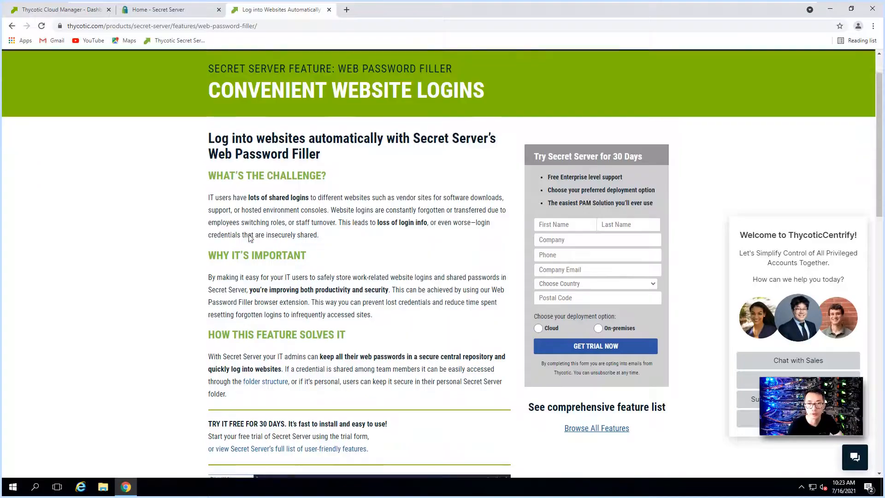
scroll(249, 238, down, 5)
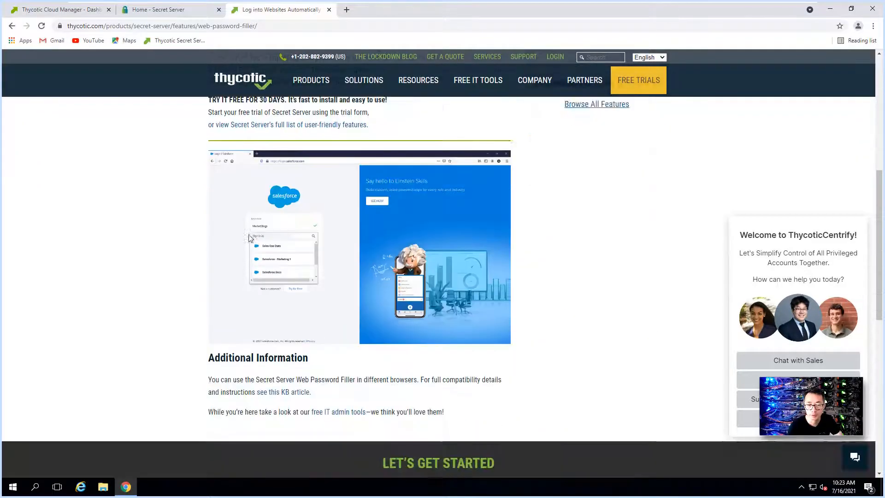
scroll(233, 198, up, 11)
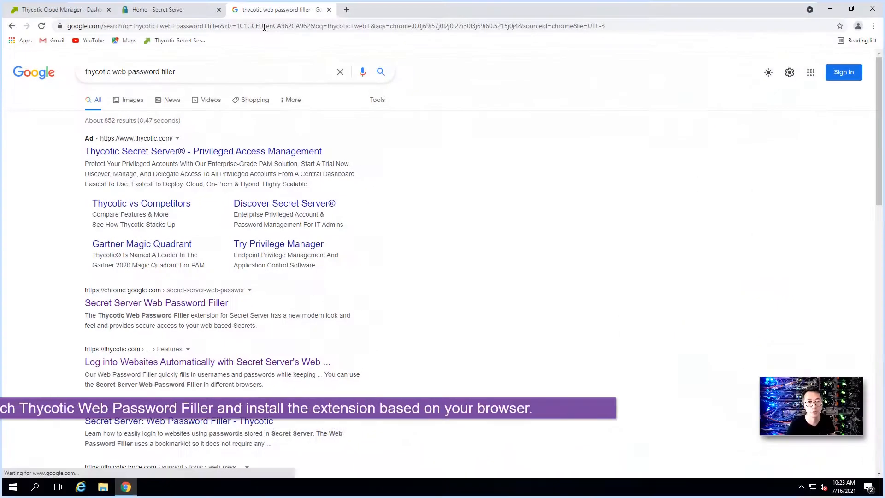
Open the Secret Server Web Password Filler result from chrome.google.com
click(223, 303)
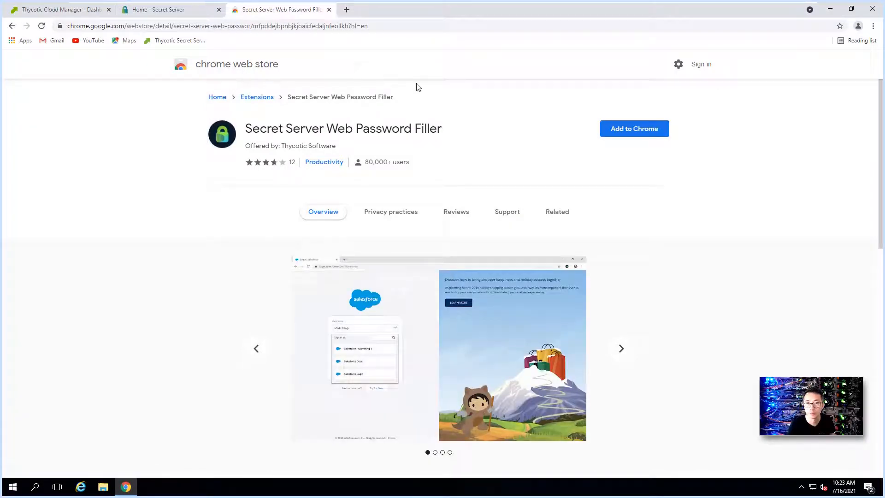
Add the Web Password Filler extension to Chrome, pin it to the toolbar, and open its panel
click(636, 129)
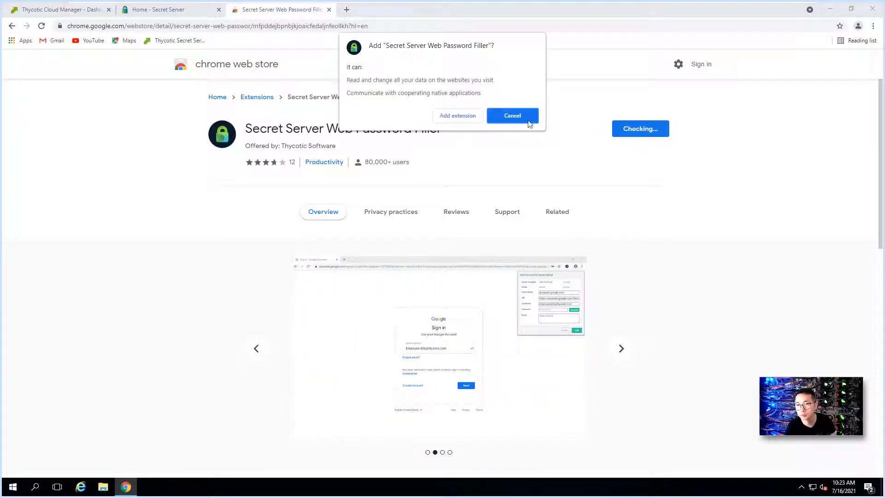
click(456, 116)
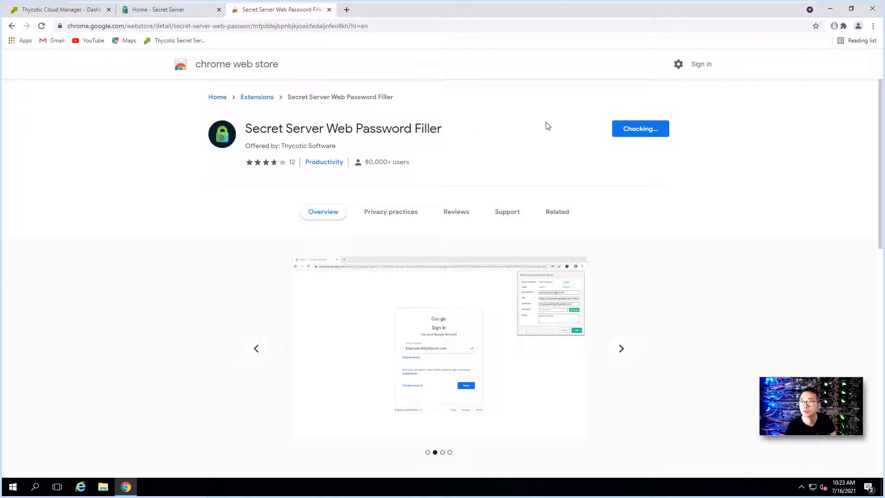
click(844, 26)
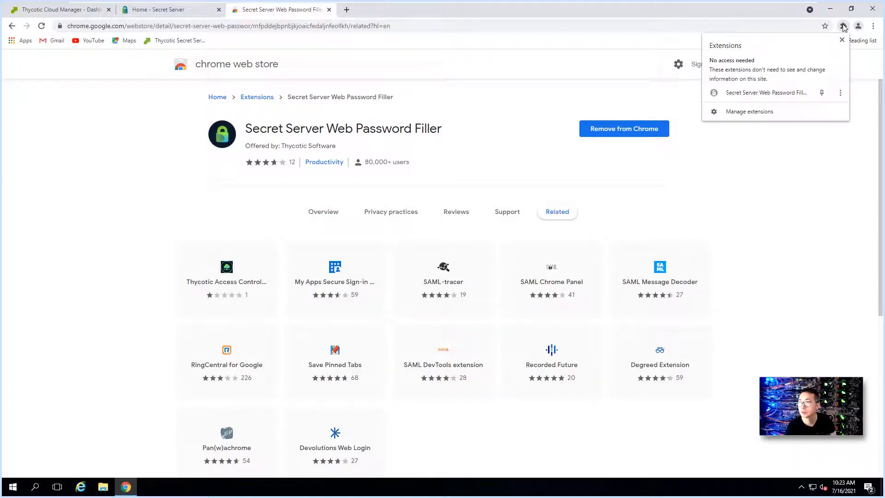
click(821, 93)
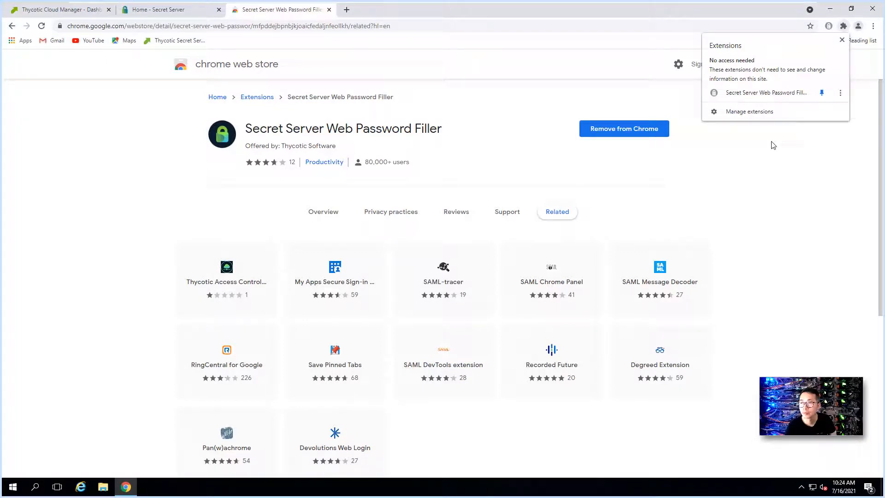
click(828, 26)
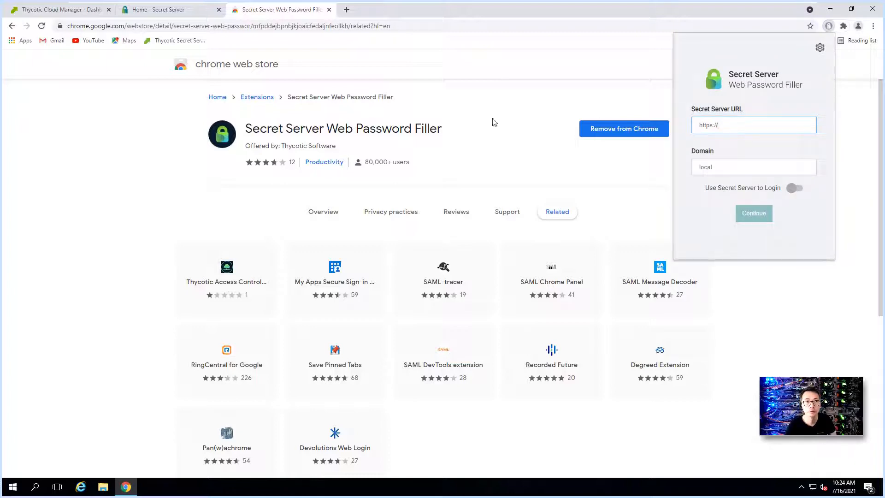
Copy the Secret Server cloud domain from Cloud Manager into the extension's Secret Server URL field
click(67, 14)
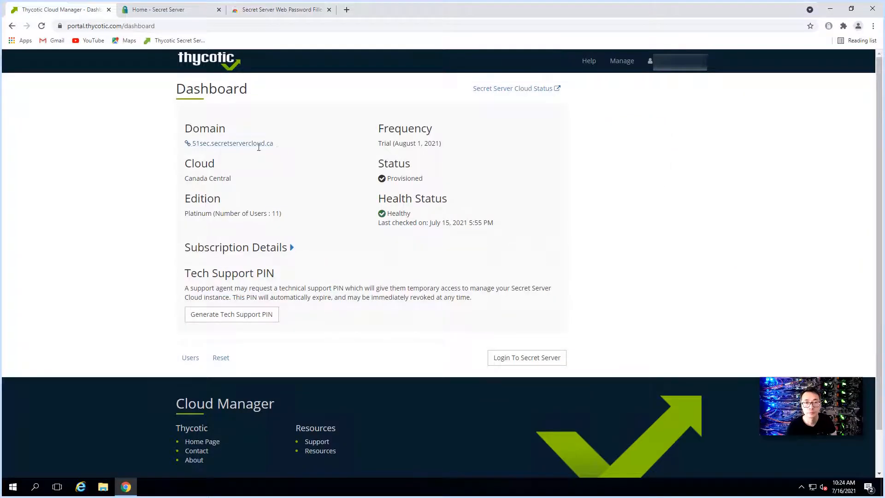
drag(258, 147, 199, 148)
key(ctrl+c)
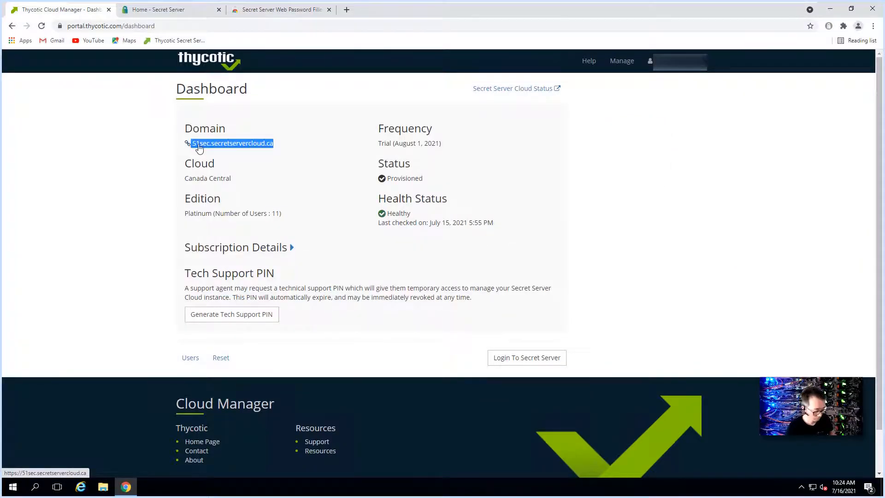
click(266, 13)
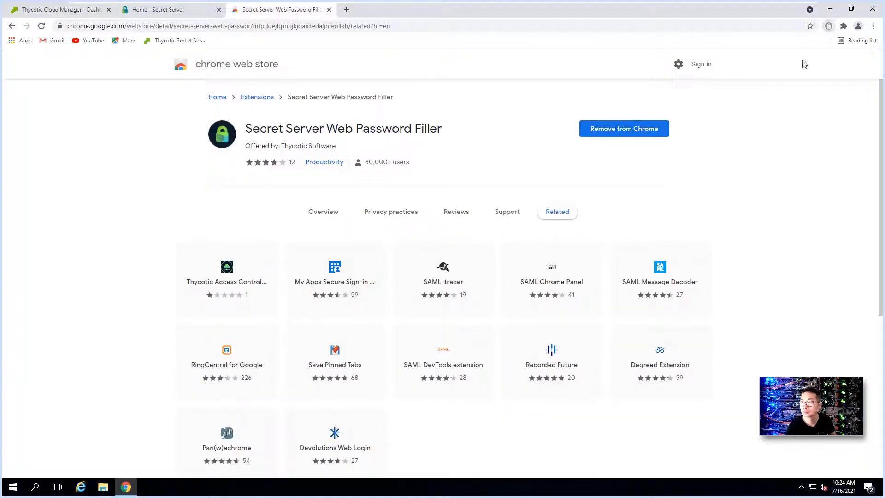
click(829, 25)
key(ctrl+a)
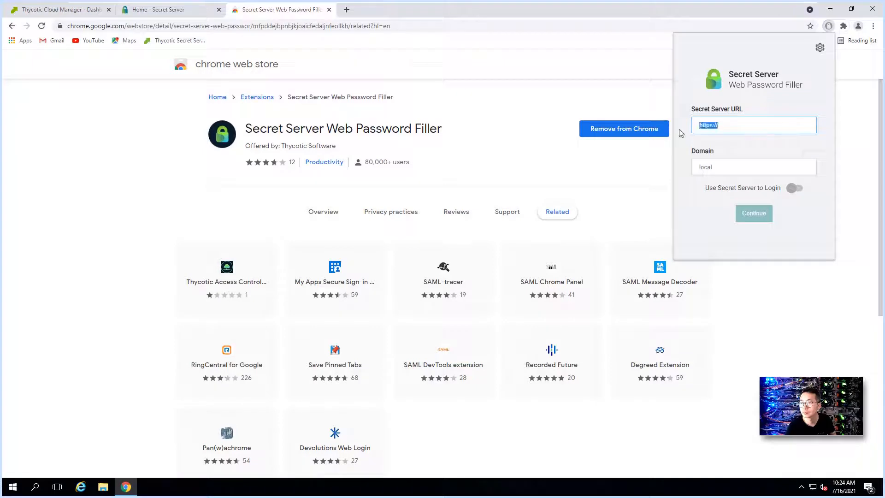
key(ctrl+v)
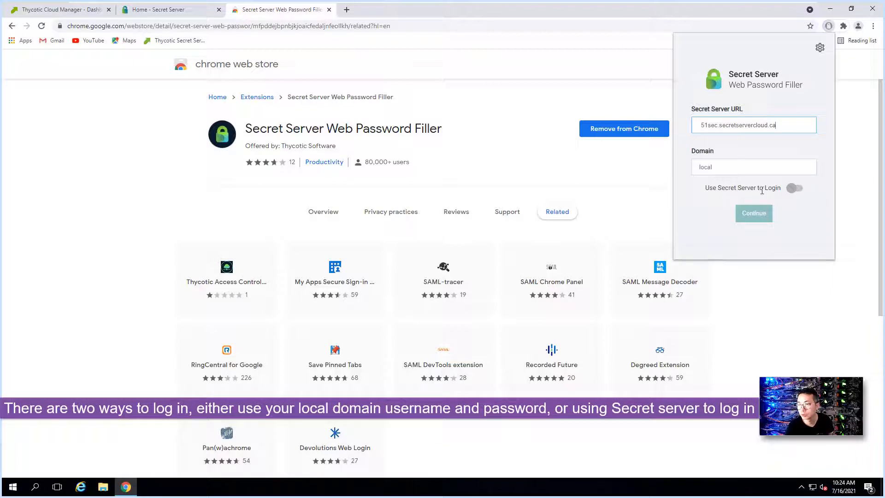
click(794, 193)
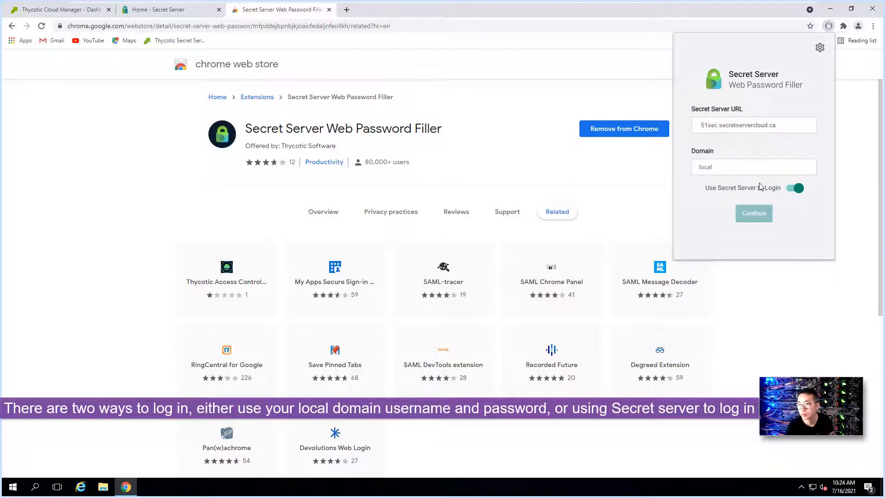
click(743, 171)
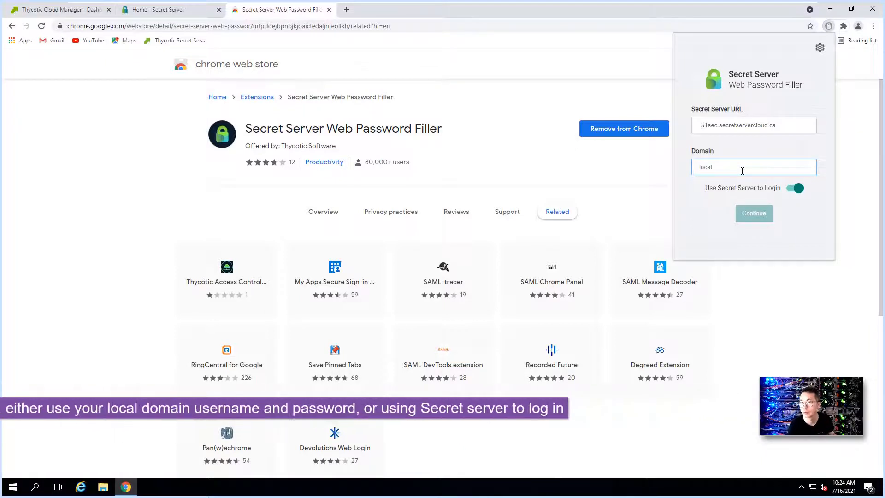
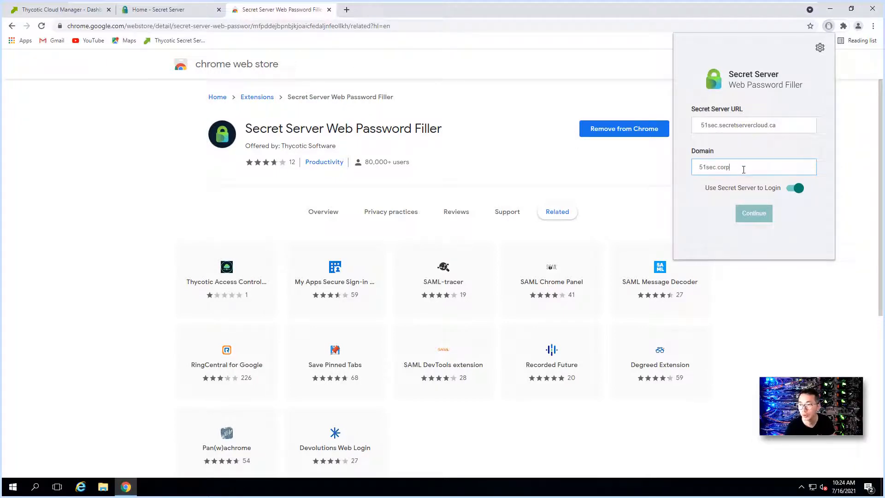
double_click(704, 166)
click(786, 126)
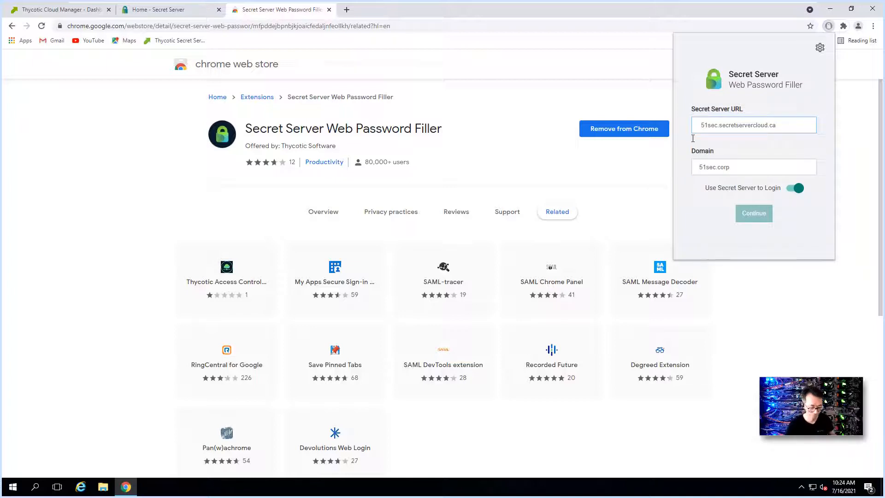
text(https://)
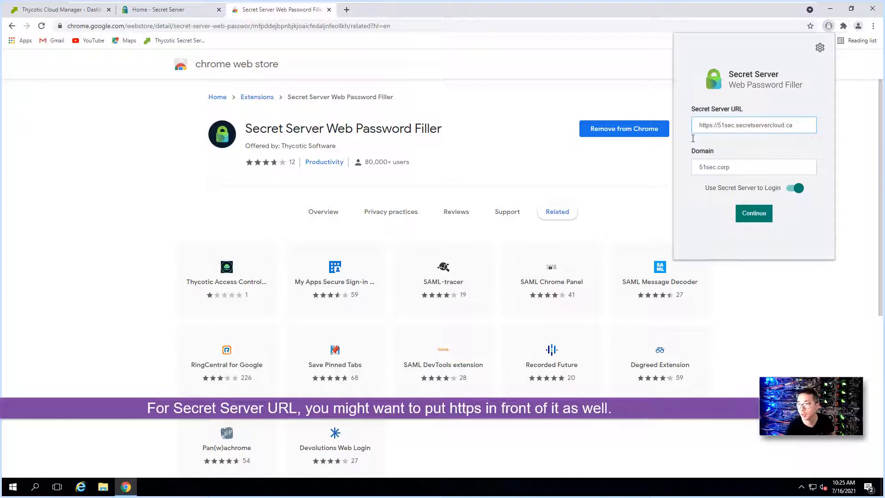
click(755, 217)
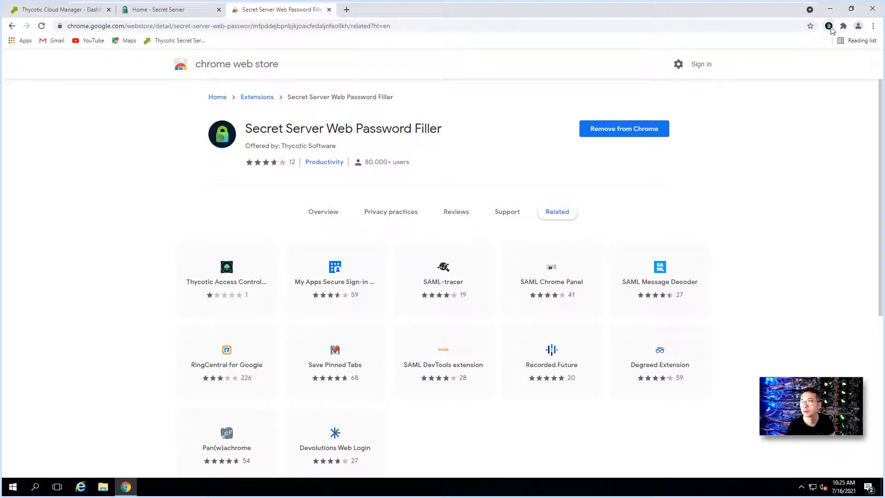
Review the extension's Preferences and Advanced Settings, then close the settings unchanged
click(829, 27)
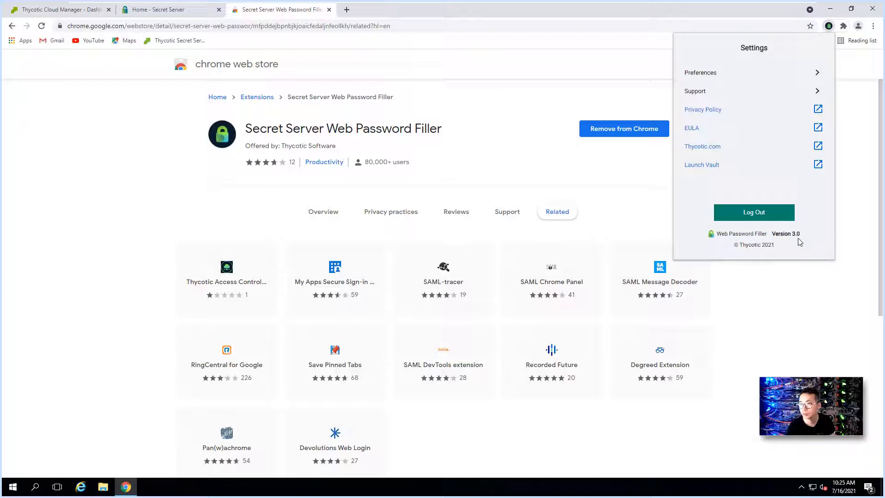
click(731, 74)
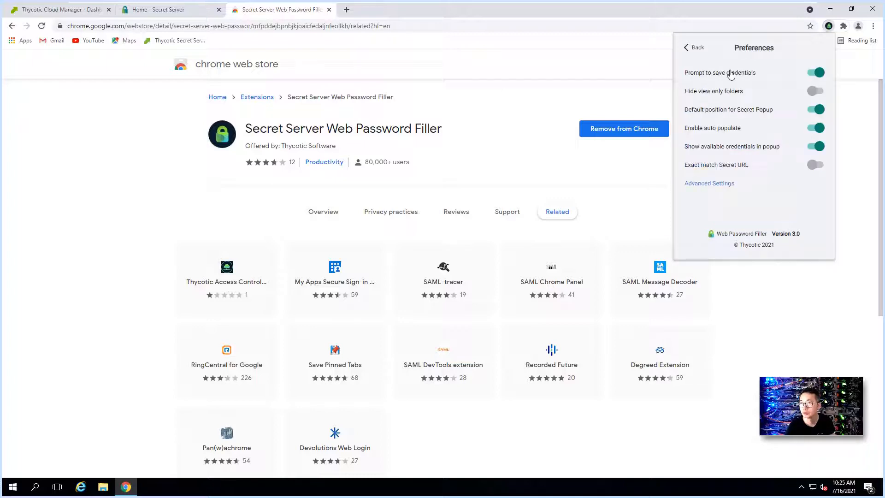
click(728, 183)
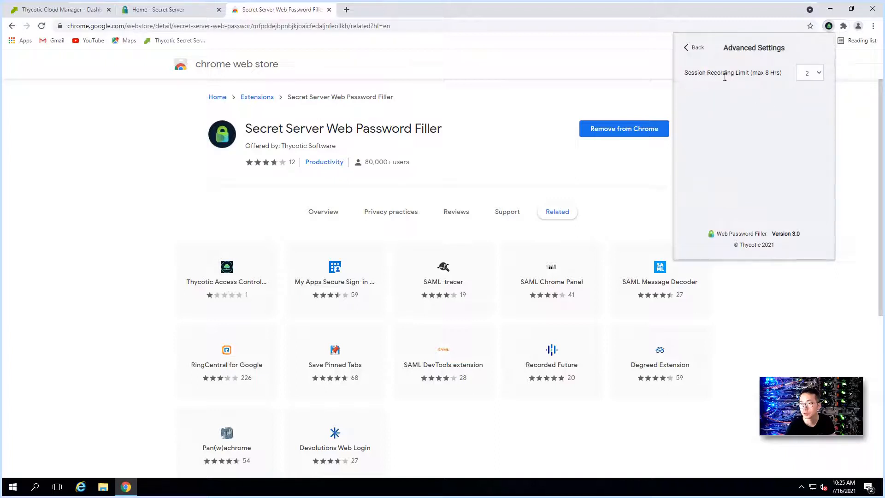
click(683, 52)
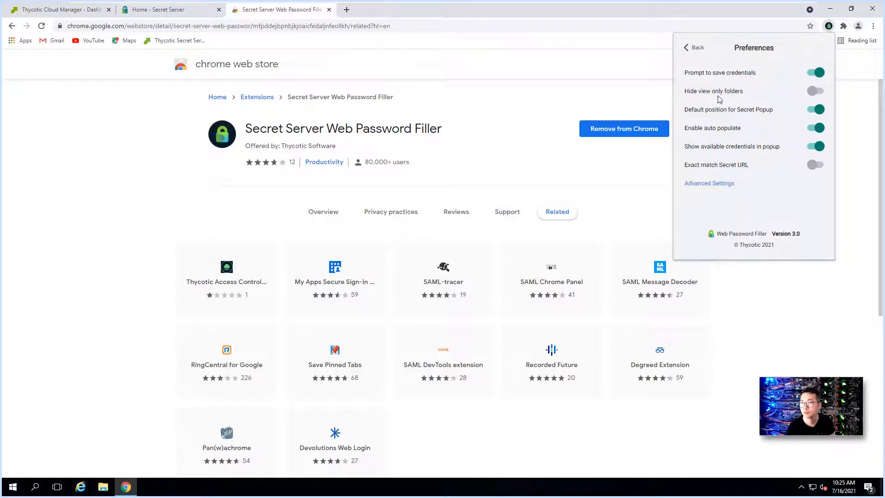
click(531, 83)
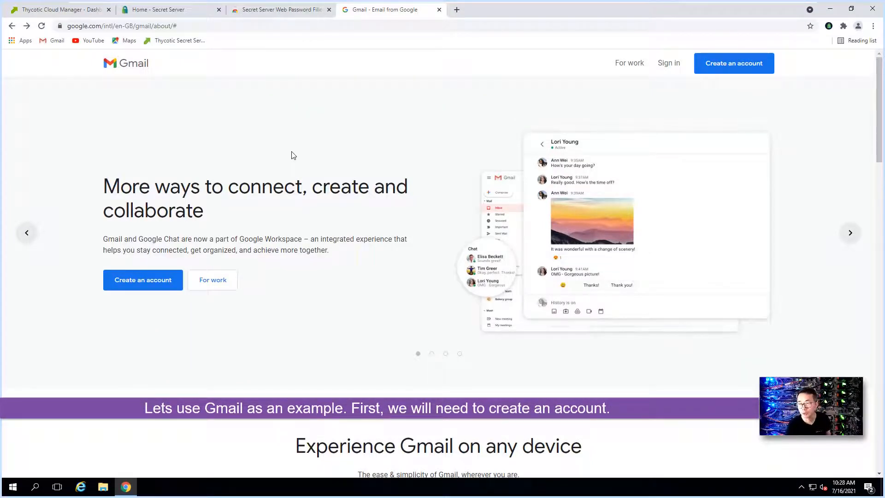
Start a new Google account and enter its first name, last name and username
click(740, 72)
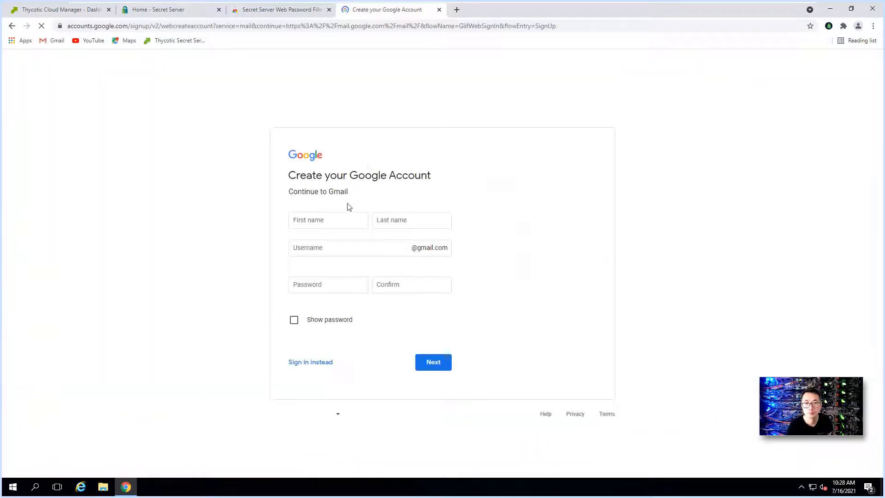
click(340, 220)
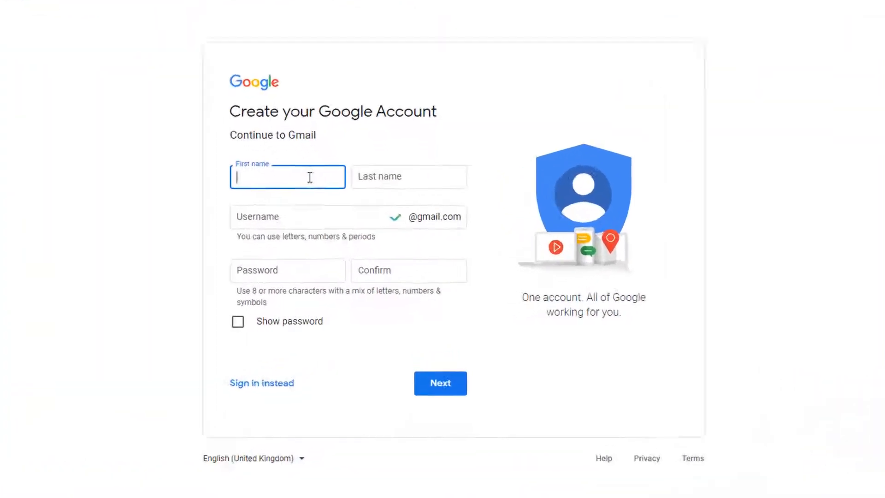
text(51sec)
key(Tab)
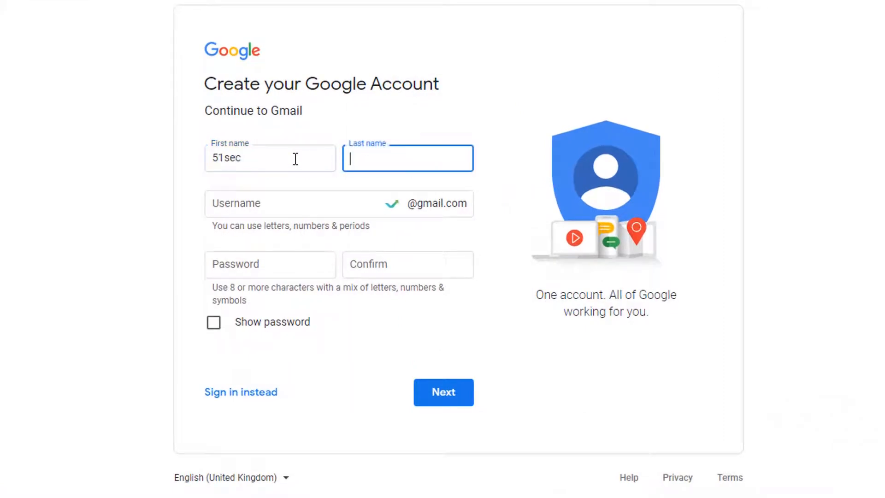
text(corp)
key(Tab)
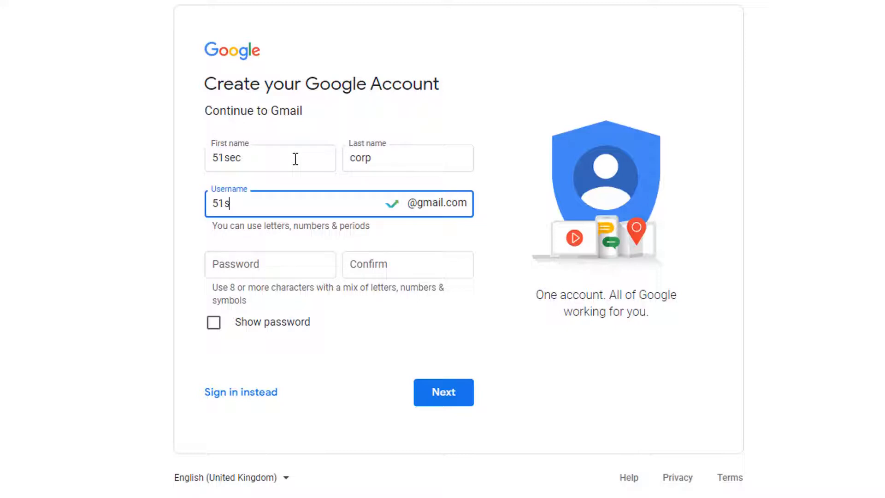
Enter and confirm the account password, then submit the account details
key(Tab)
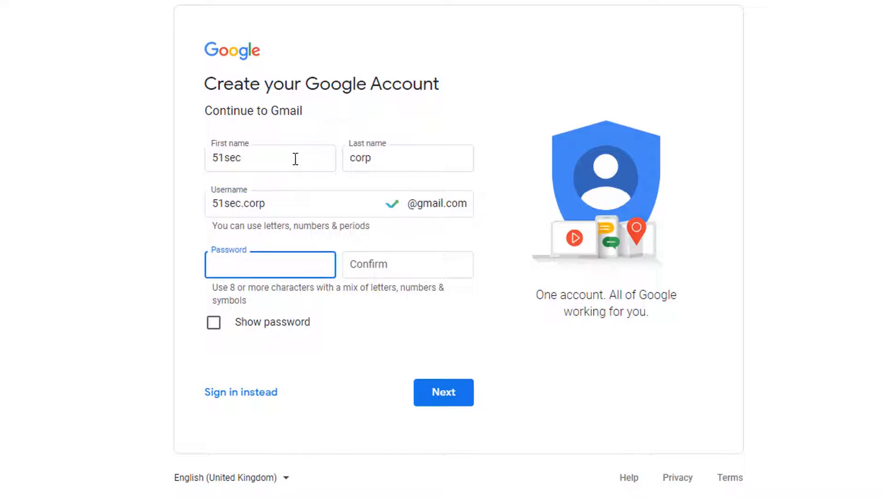
text(•••)
key(BackSpace)
key(BackSpace)
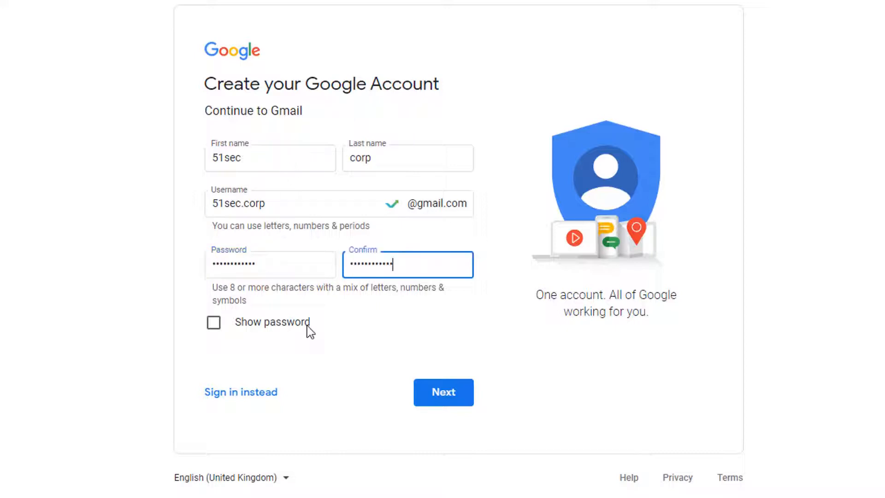
click(308, 331)
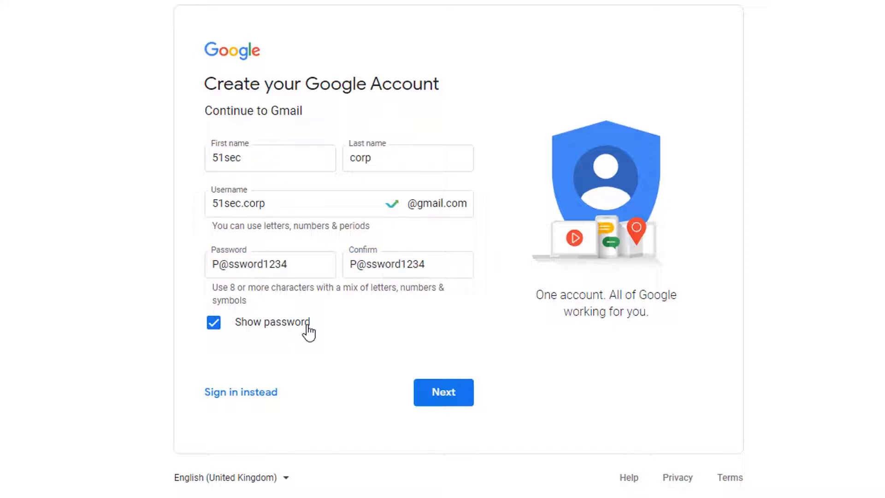
click(308, 332)
click(440, 395)
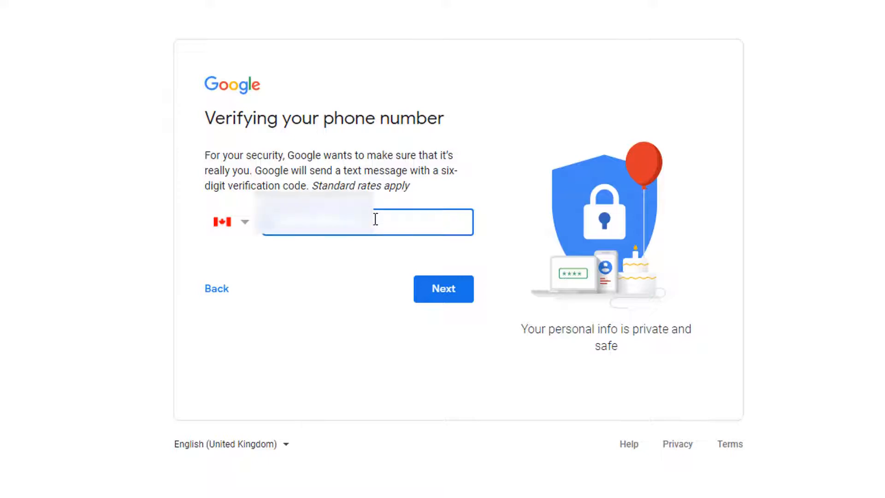
Enter the phone number and verify it with the texted verification code
text(***)
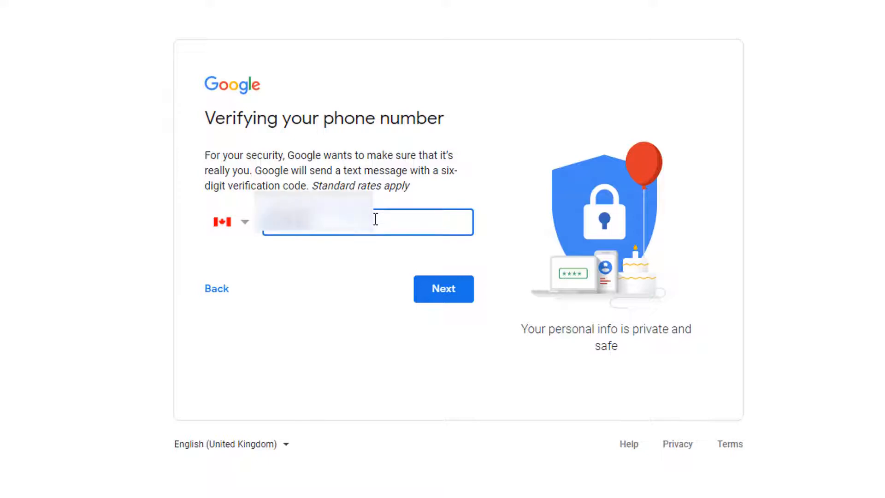
text(****)
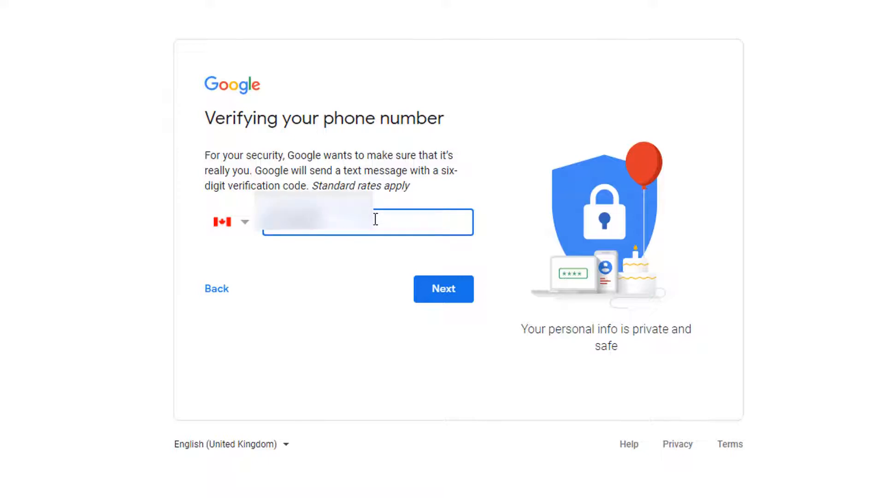
click(435, 290)
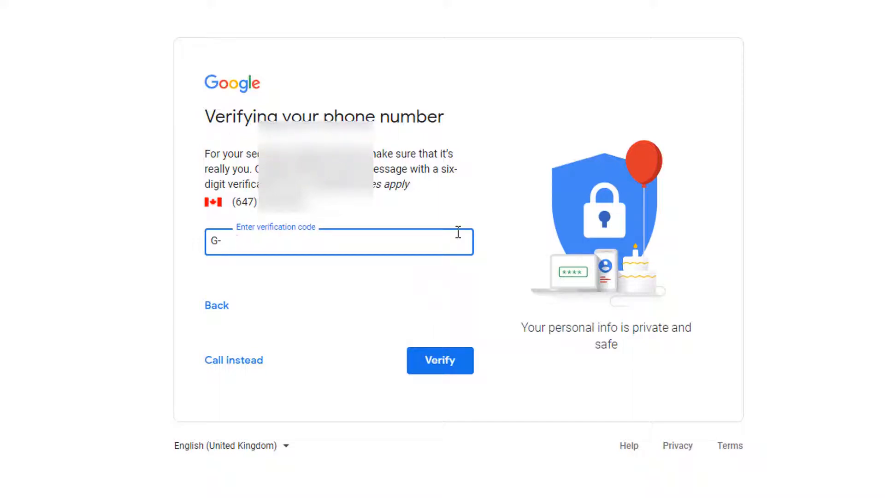
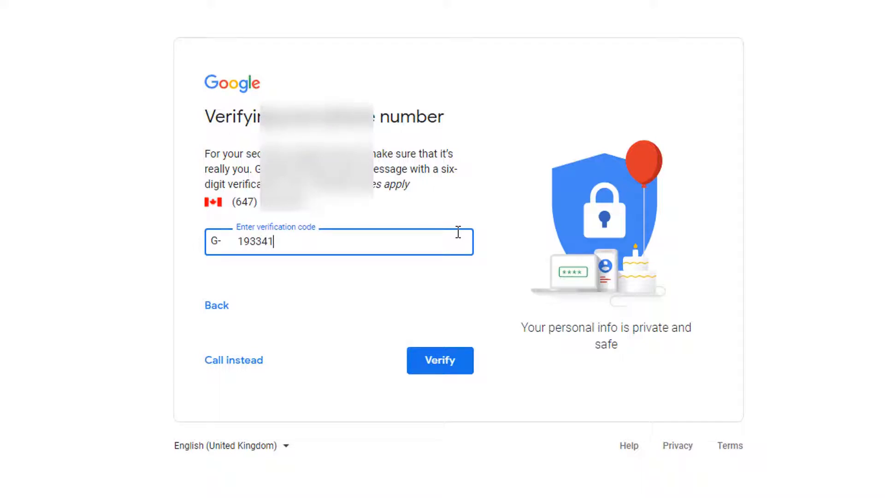
click(447, 367)
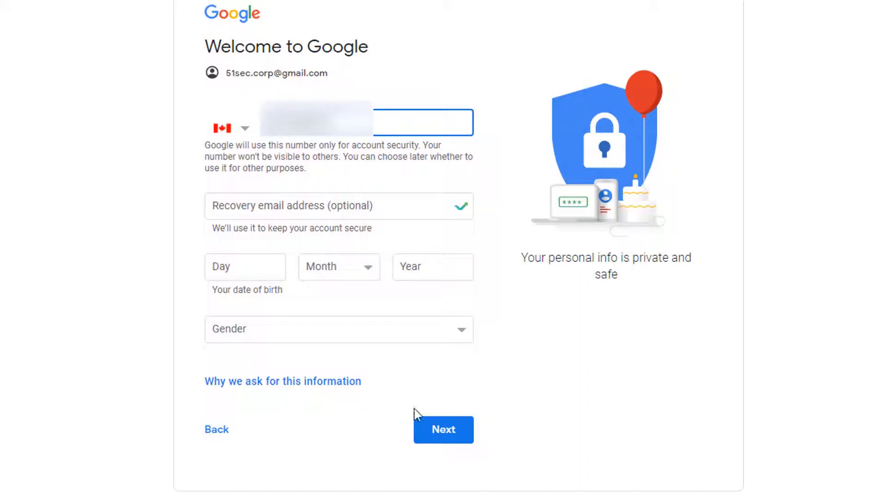
Enter the birth date and gender, skip phone-number use, and agree to Google's terms
click(445, 433)
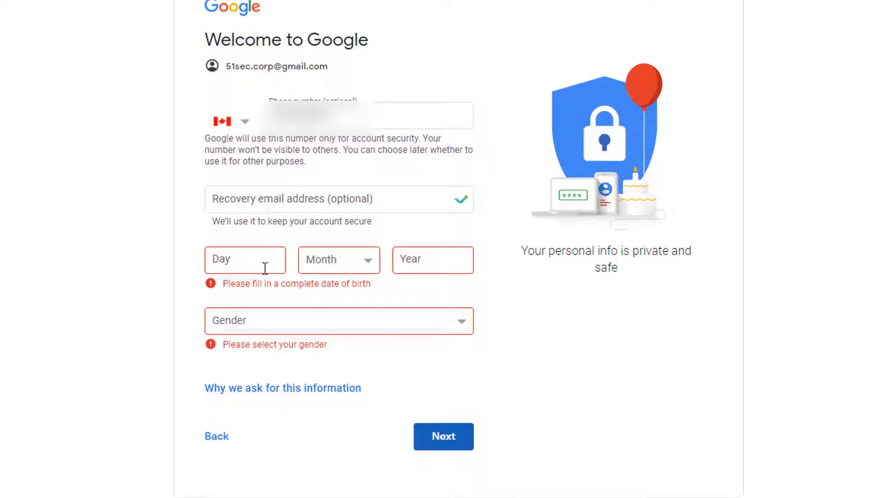
click(257, 262)
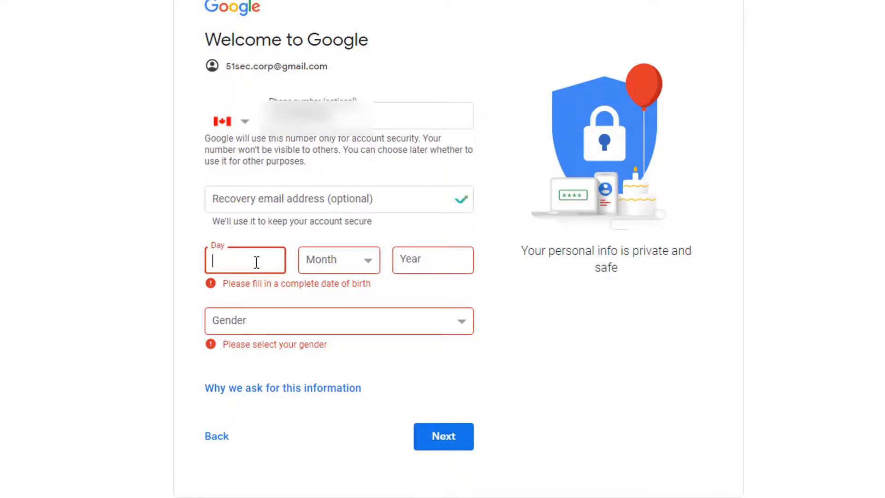
click(378, 260)
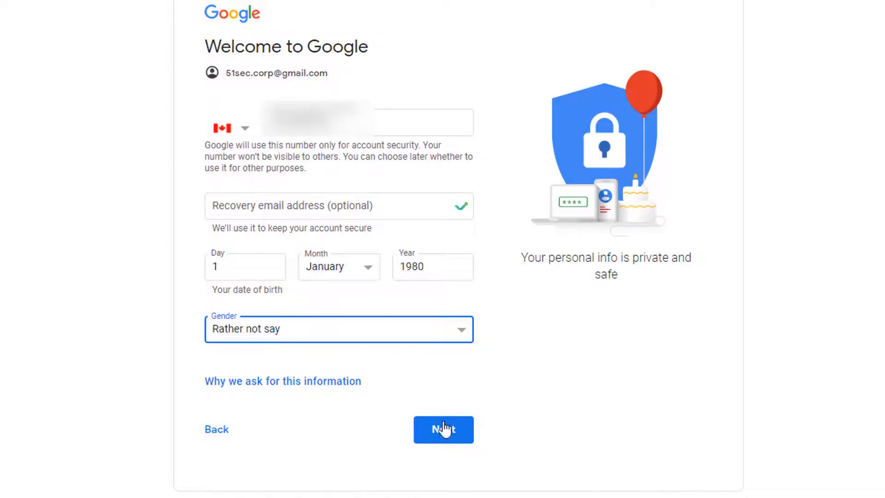
click(446, 431)
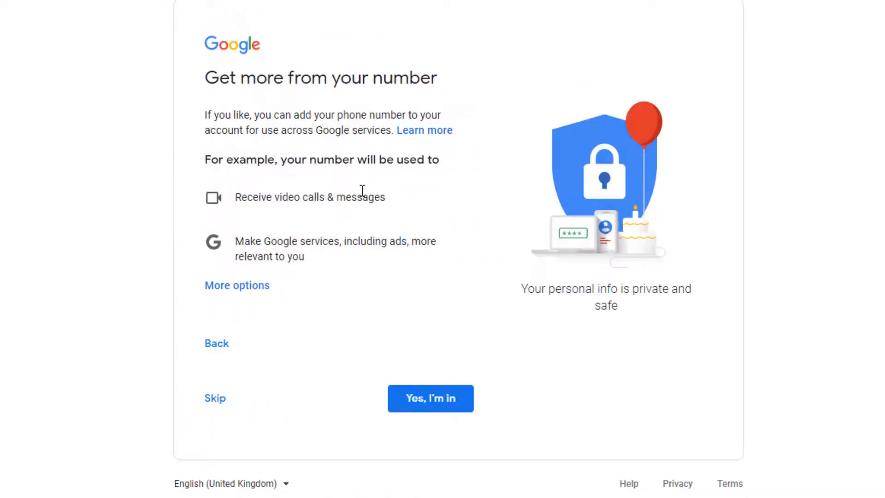
click(215, 398)
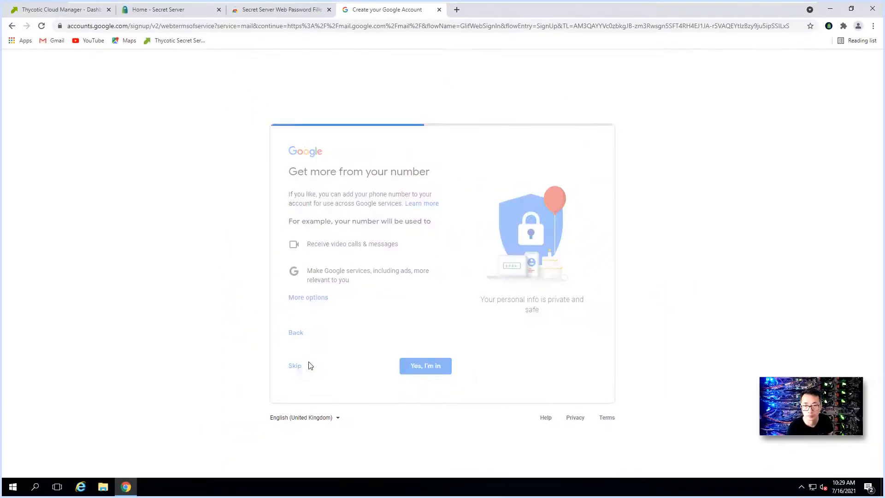
scroll(383, 303, down, 8)
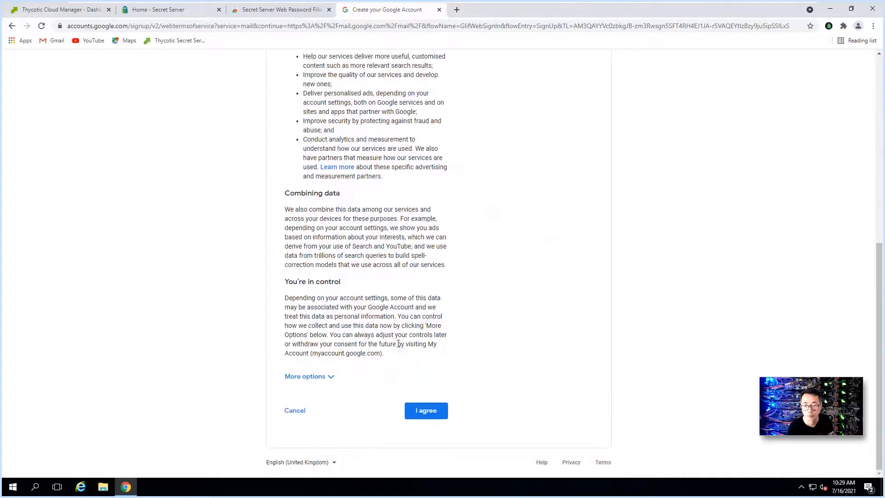
click(416, 412)
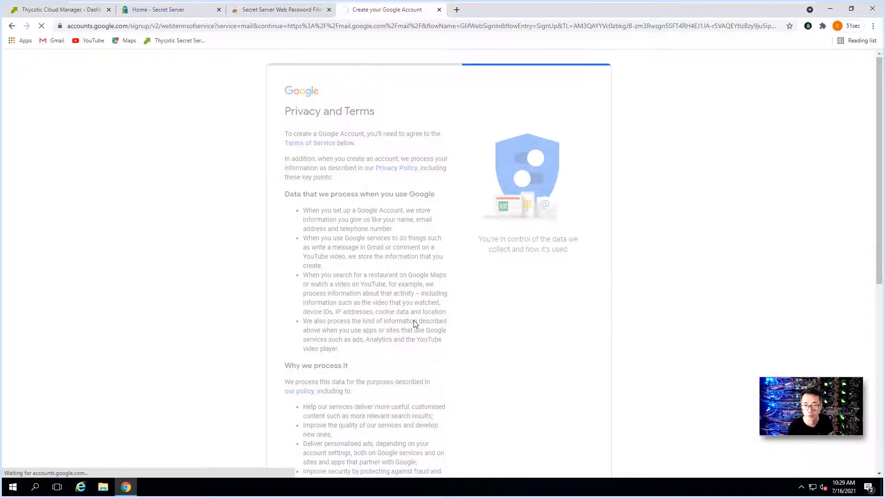
scroll(414, 320, down, 8)
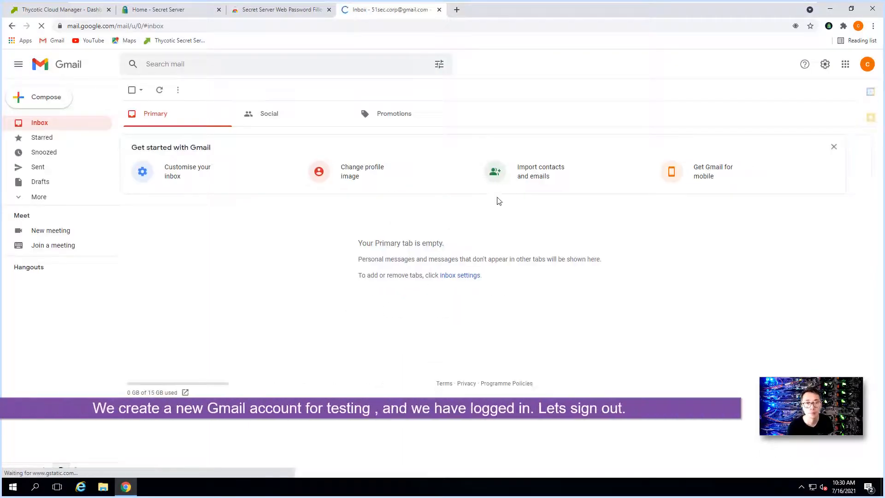
Sign the new account out of Gmail and choose to sign in with another account
click(867, 73)
click(798, 226)
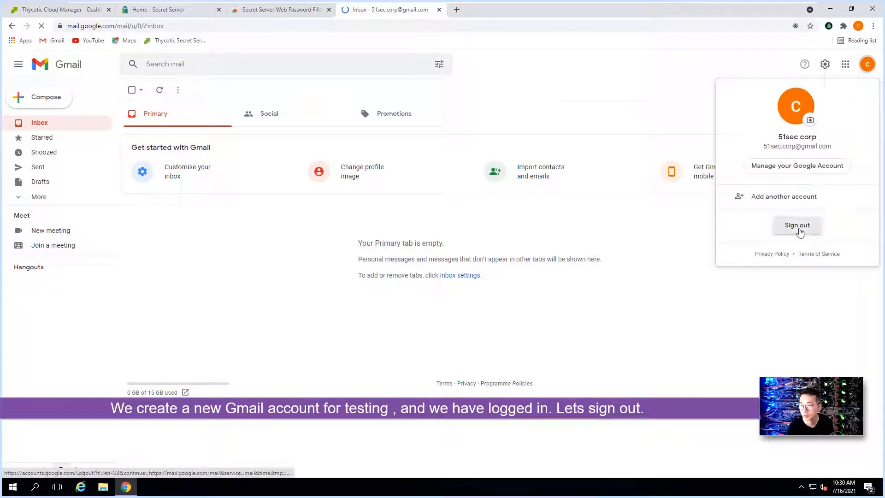
click(489, 78)
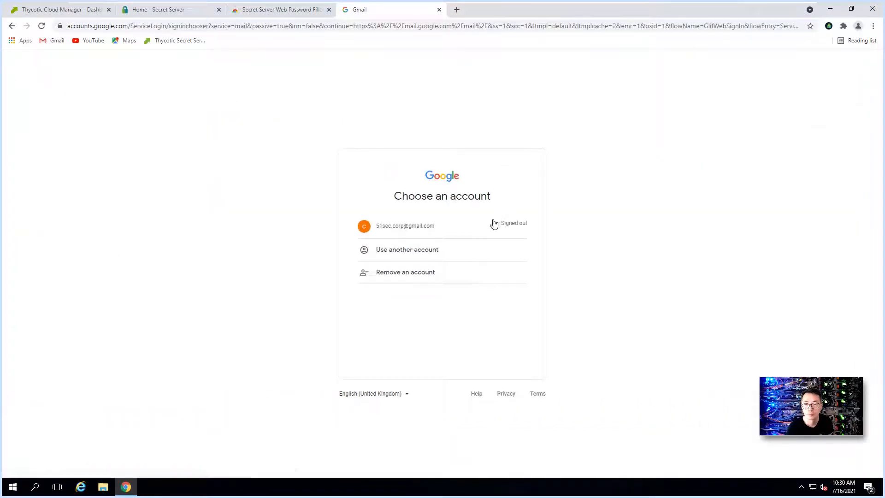
click(453, 237)
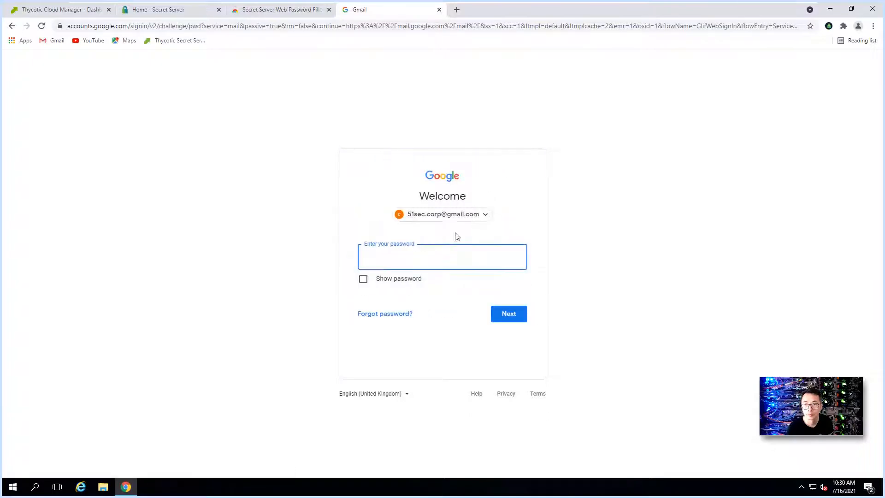
click(475, 231)
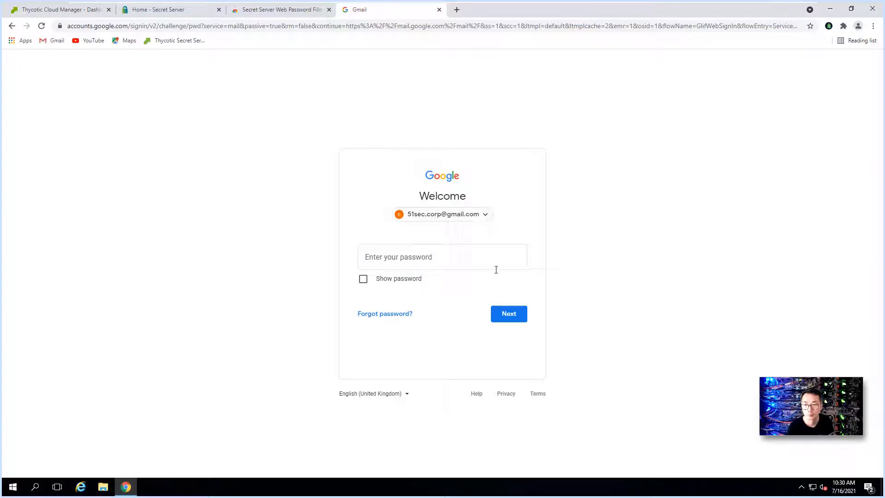
click(12, 26)
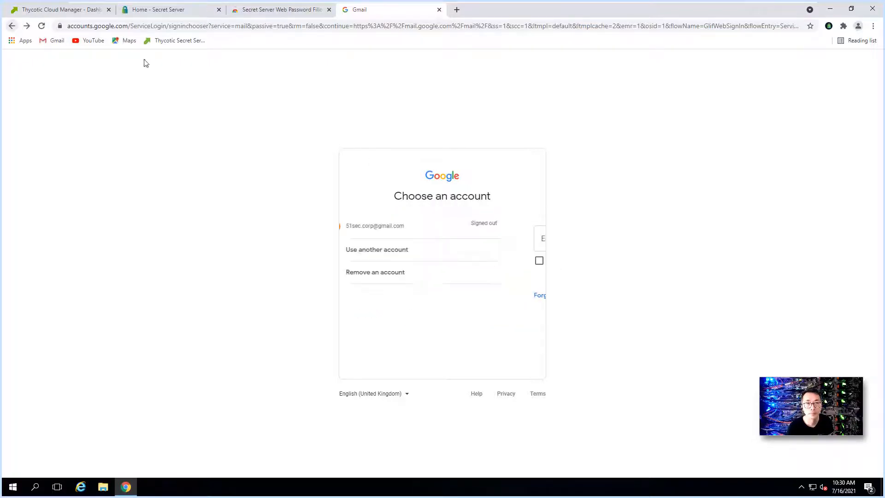
click(447, 257)
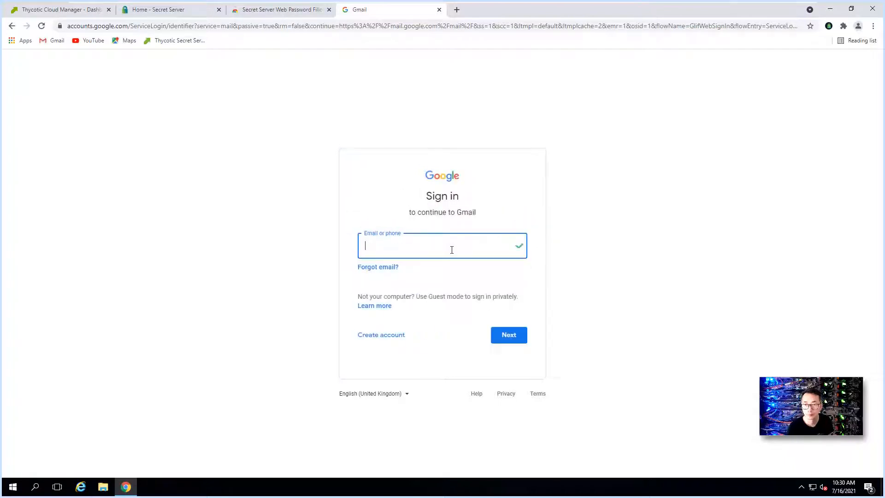
Enter the new Gmail address and check the extension's secrets list, which finds no matches
click(521, 247)
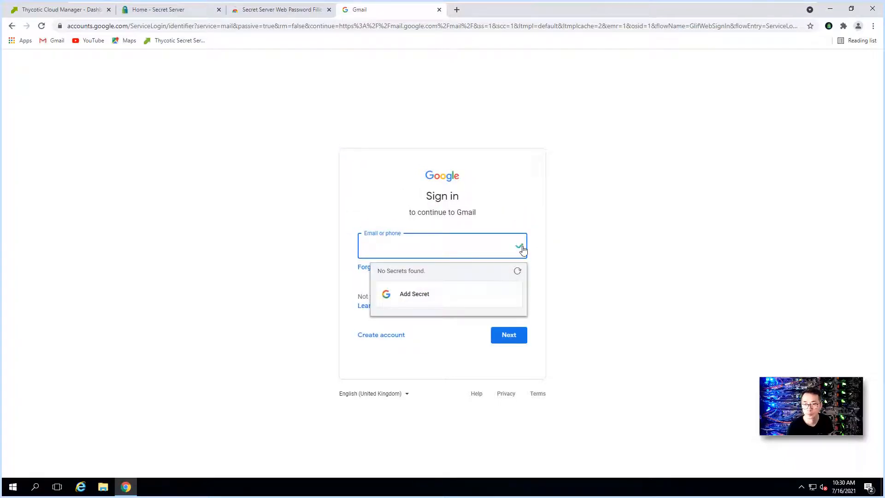
click(473, 250)
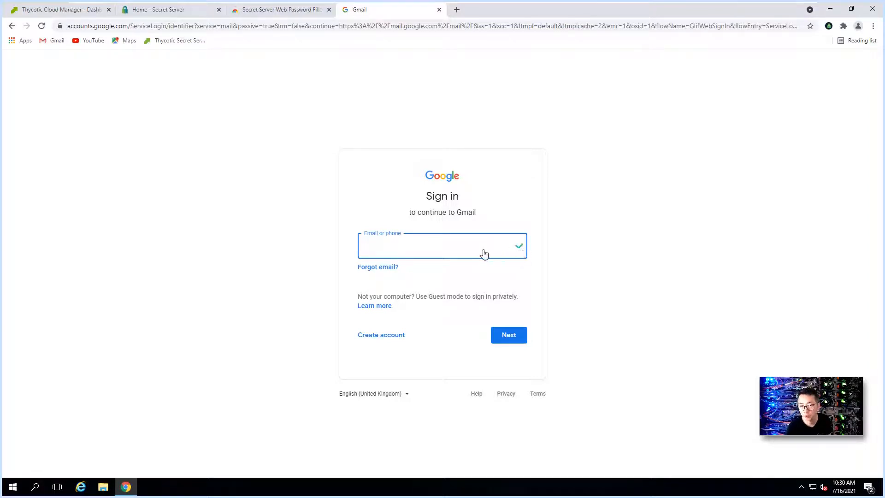
click(520, 248)
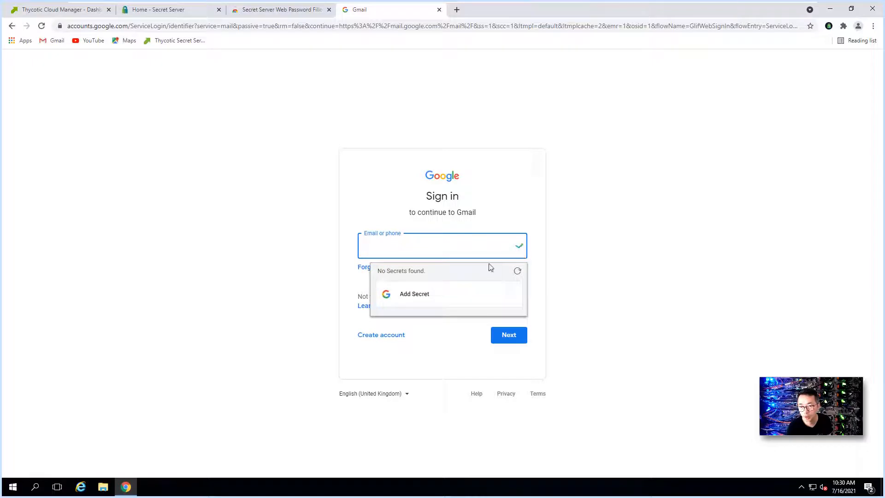
click(438, 255)
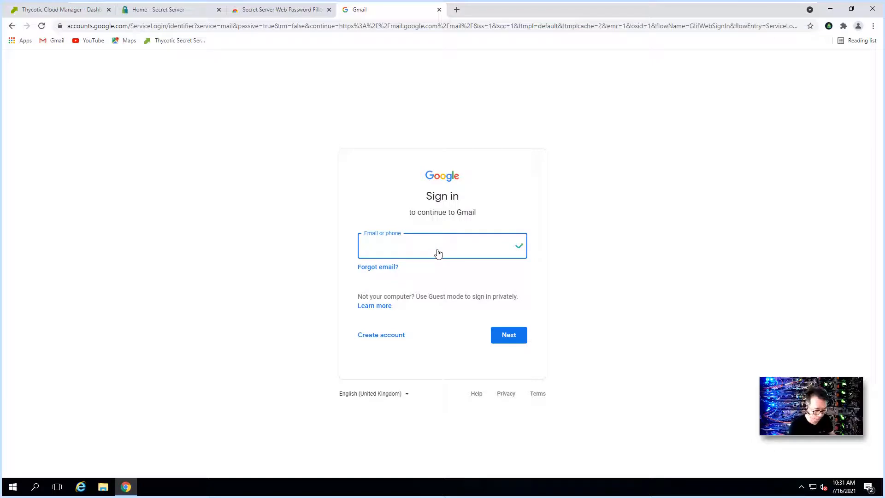
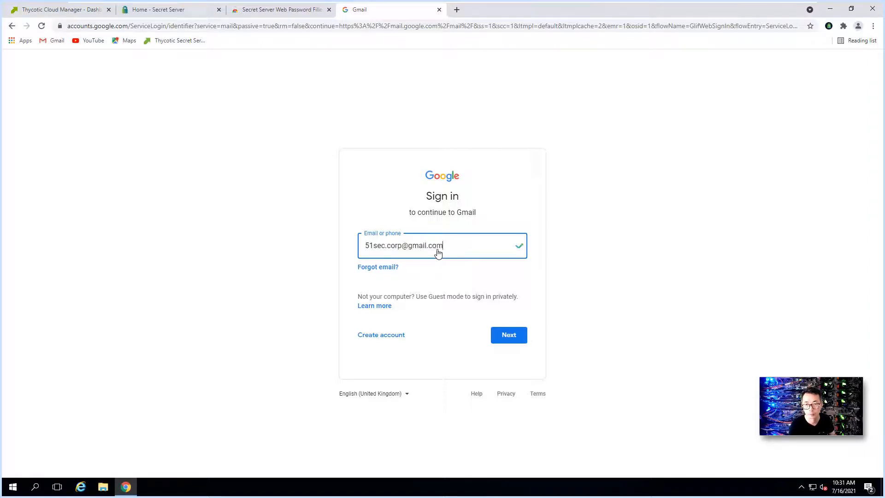
click(519, 245)
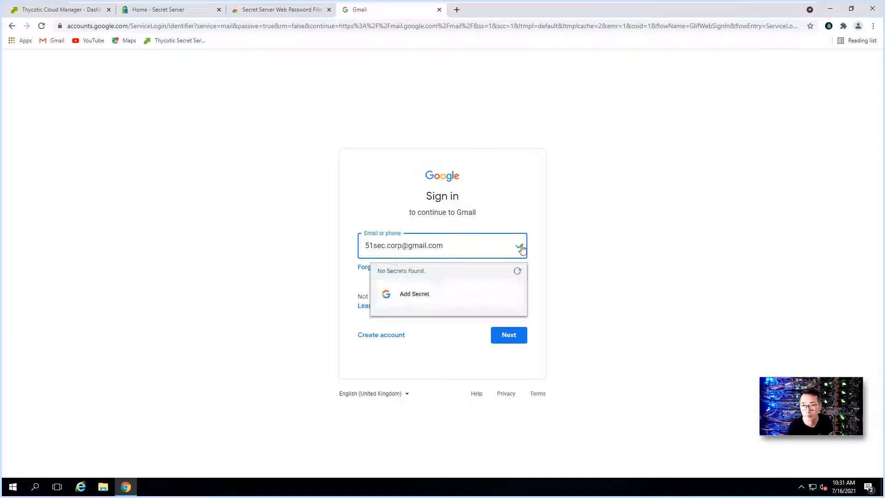
Start a new secret keeping the Web Password template, tssadm1 folder and Default site
click(413, 298)
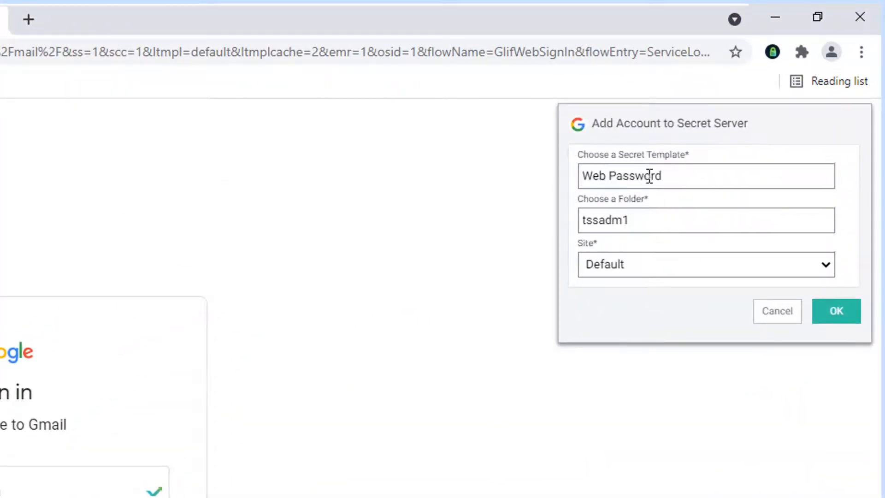
click(670, 175)
drag(658, 221, 591, 224)
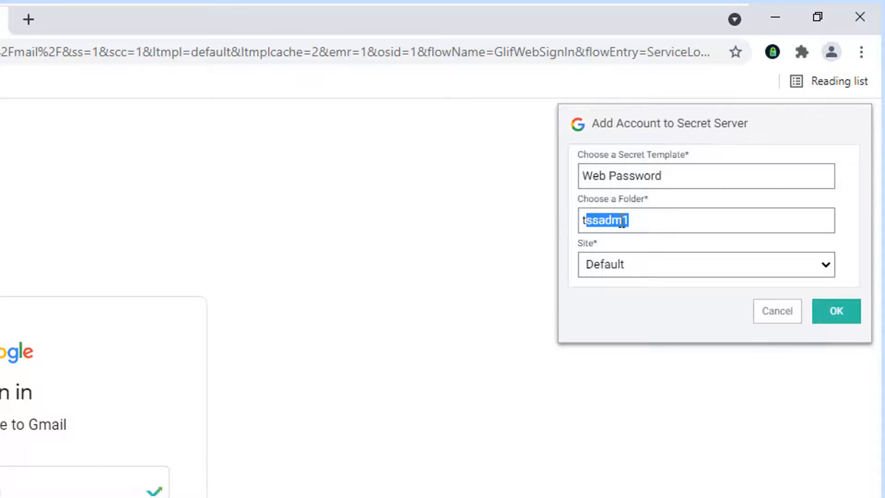
click(654, 218)
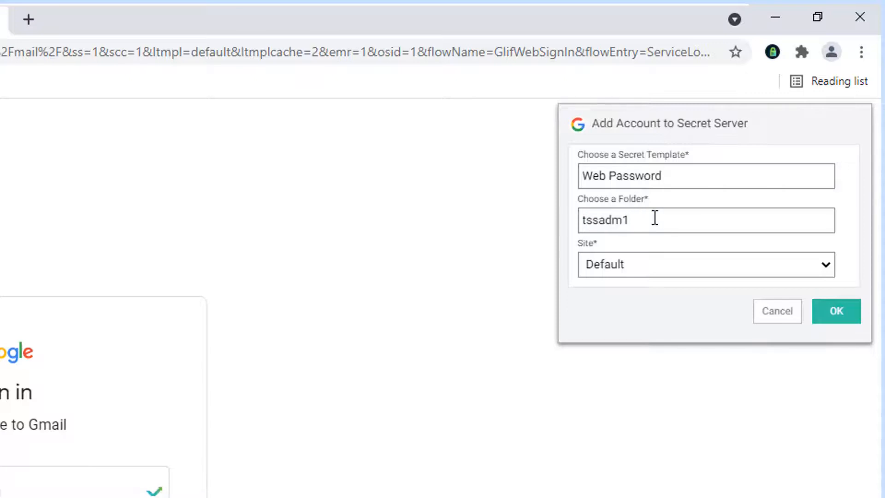
click(645, 263)
click(645, 266)
click(838, 318)
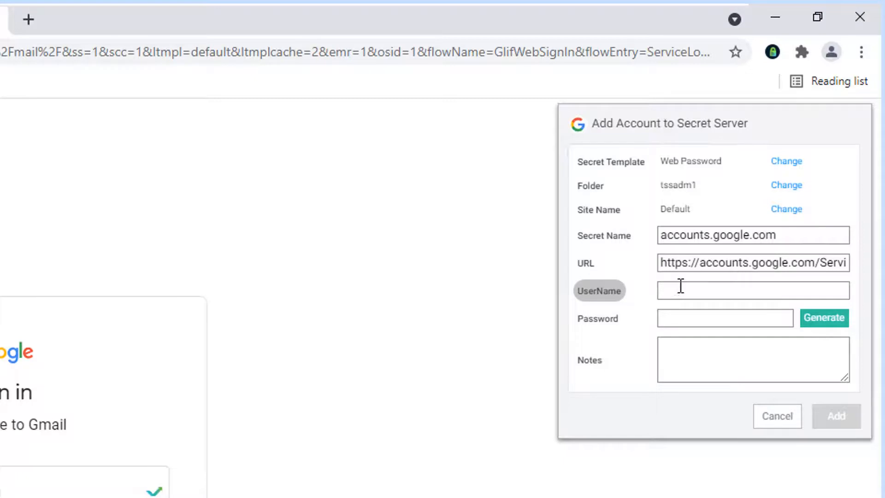
Enter the Gmail address as username and the account password
key(Tab)
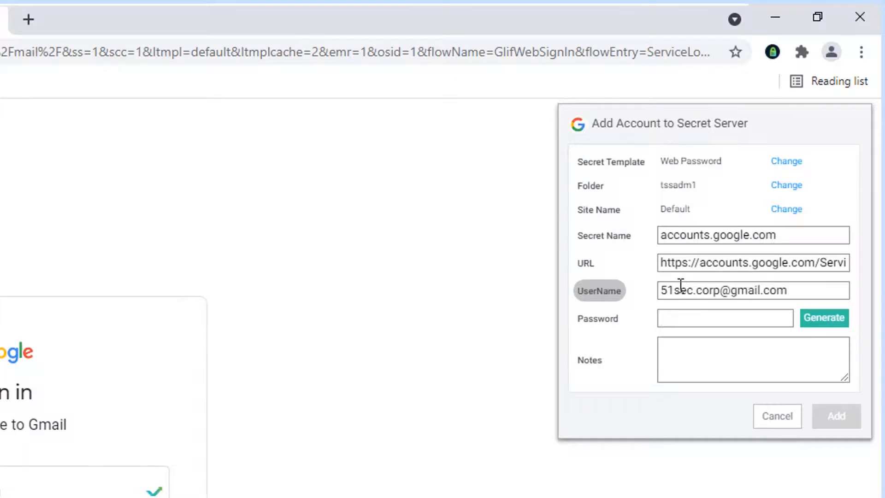
text(*)
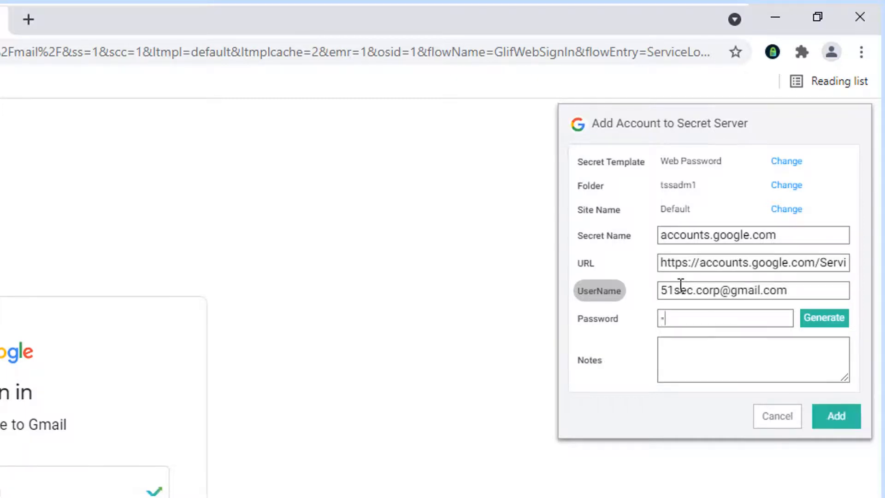
text(***********)
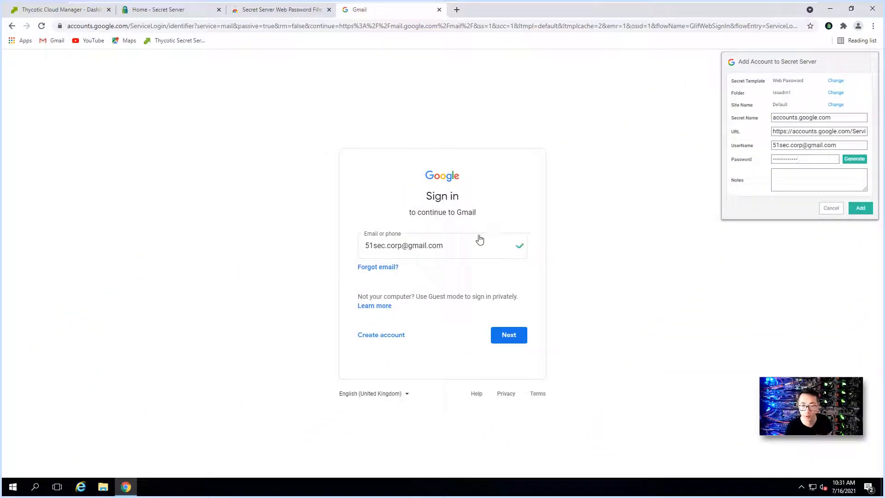
Save the Gmail secret, finish Google sign-in with the filled credentials, and return to Secret Server Home
click(861, 209)
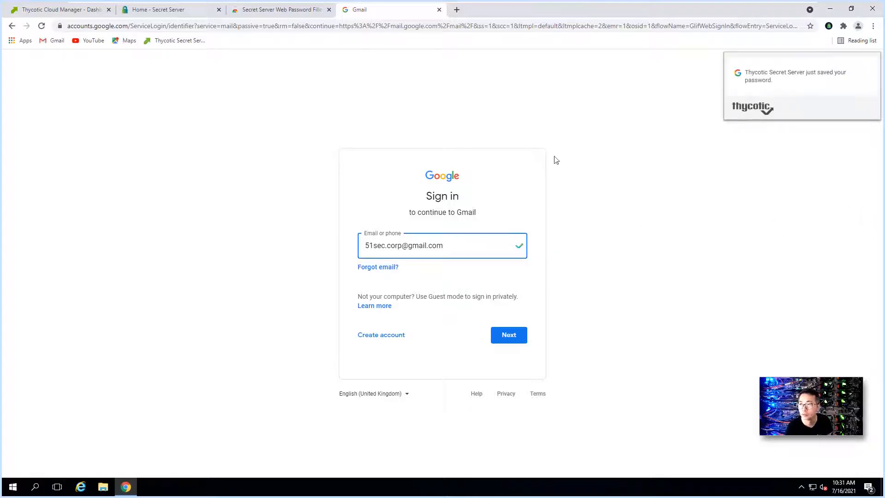
click(510, 336)
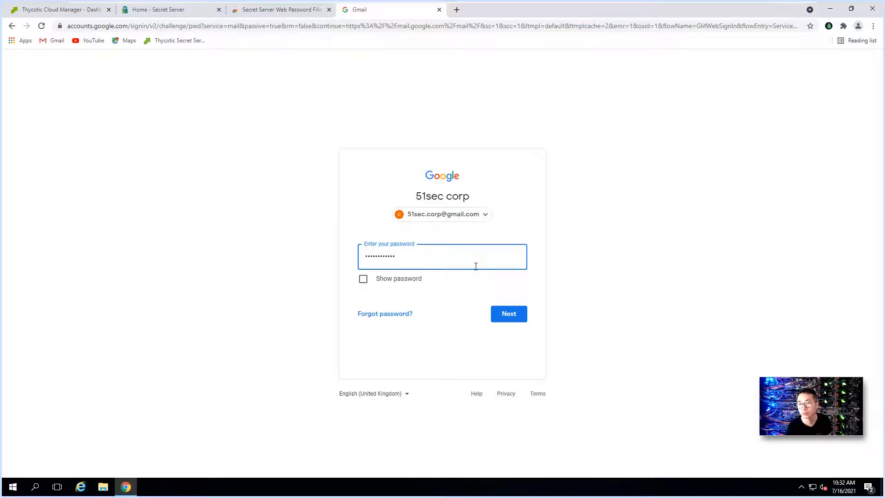
click(521, 316)
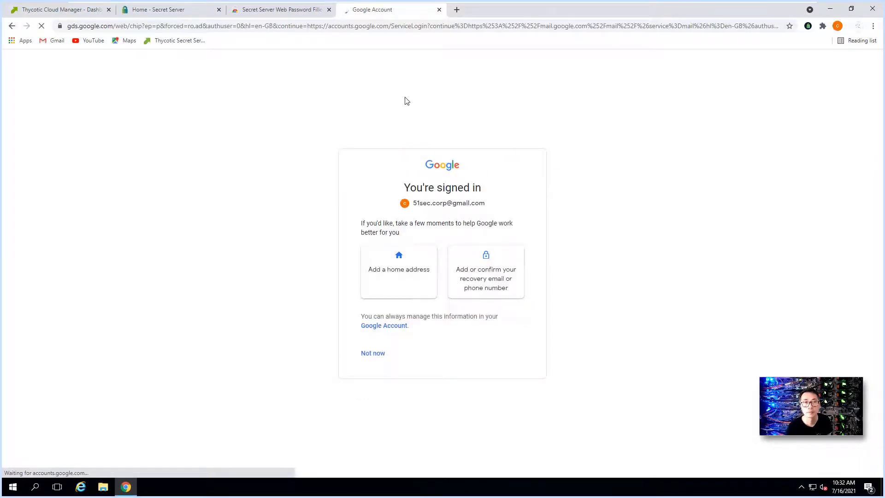
click(155, 10)
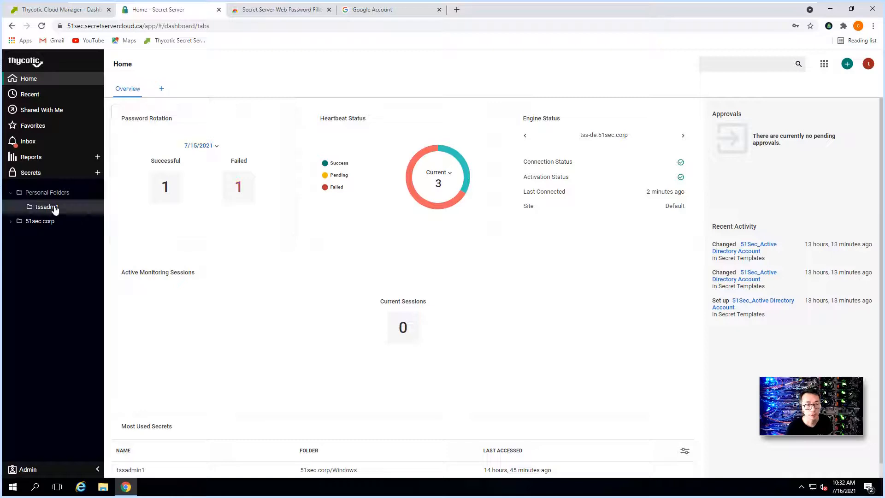
Open the accounts.google.com secret in tssadm1 and check its stored Gmail username and password
click(54, 208)
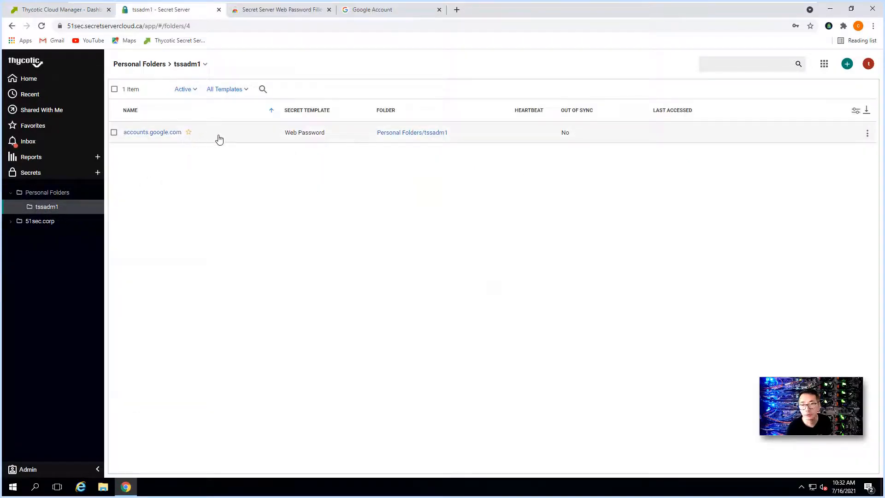
click(114, 133)
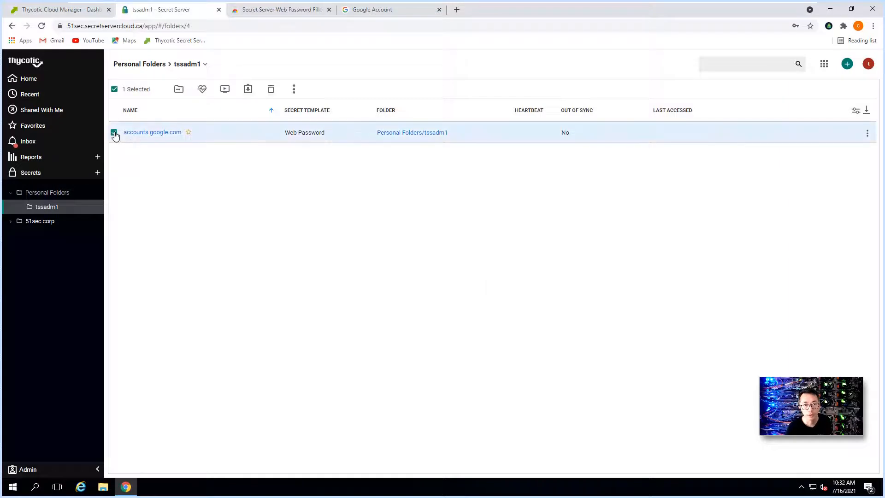
click(148, 133)
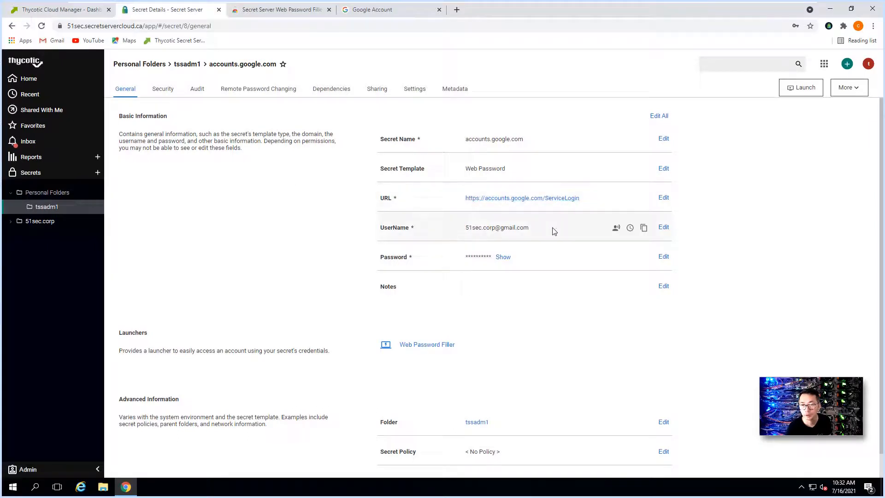
drag(554, 231, 459, 235)
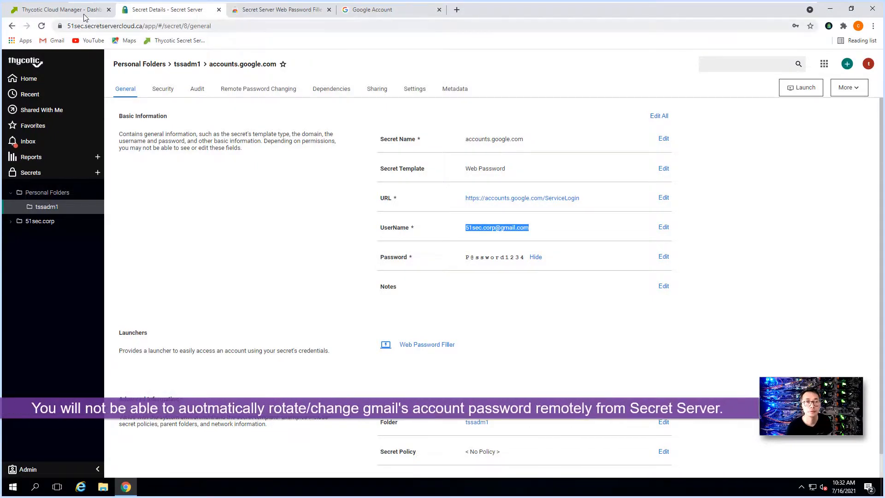
click(368, 11)
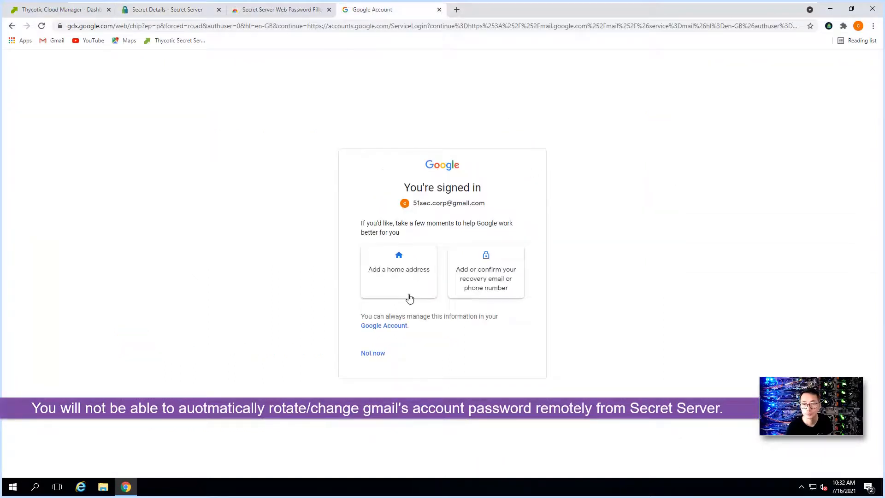
Skip the setup suggestions, sign out of Gmail, and choose Use another account
click(376, 358)
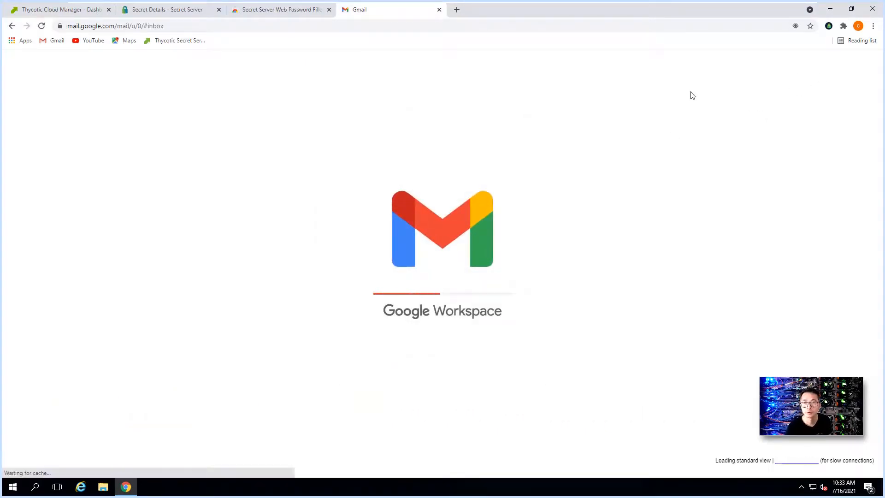
click(867, 65)
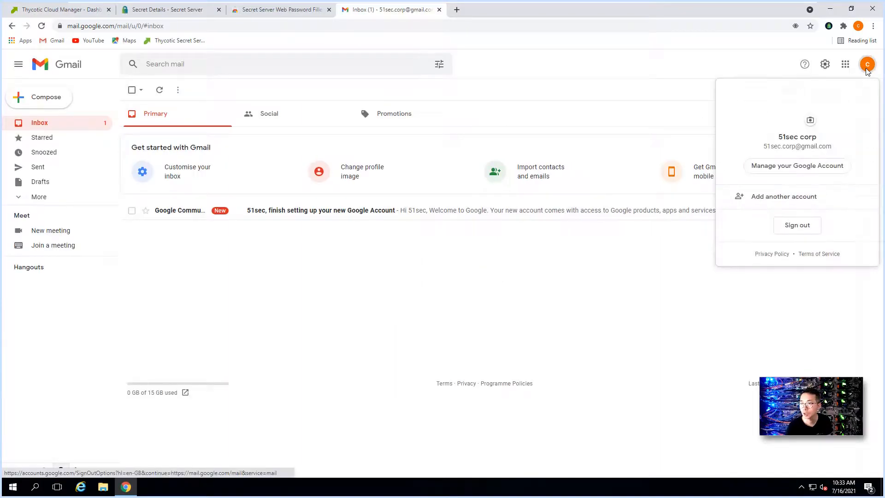
click(796, 225)
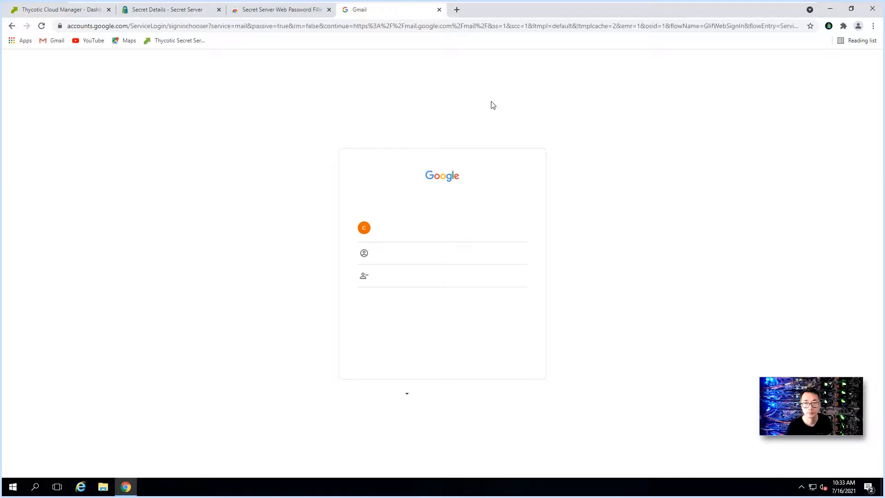
click(435, 259)
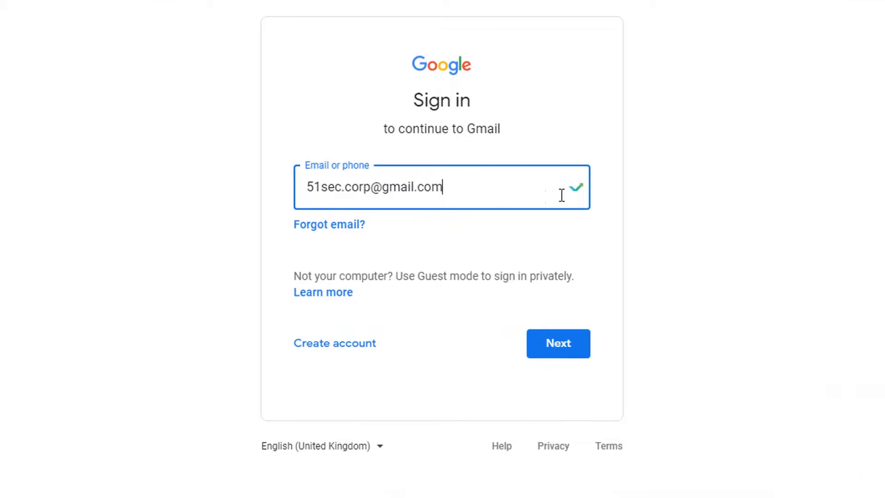
Sign back in with the Gmail address and pasted password, confirming the recovery details
click(577, 193)
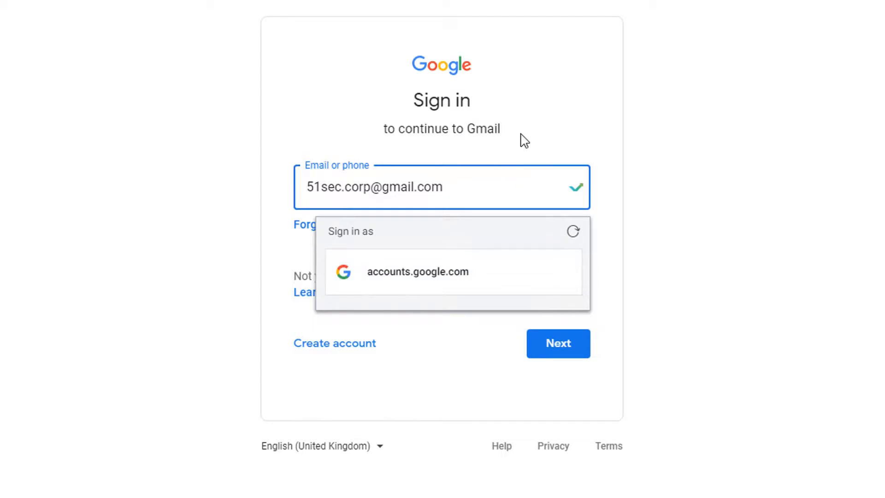
click(551, 102)
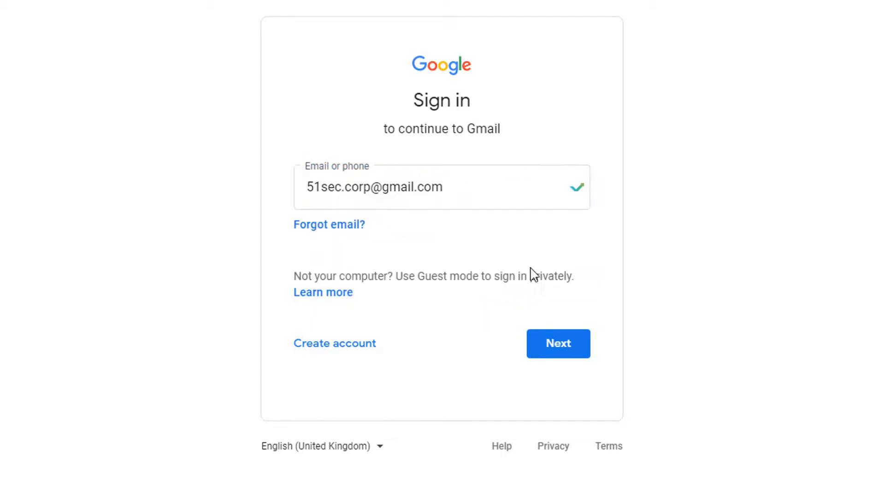
click(559, 345)
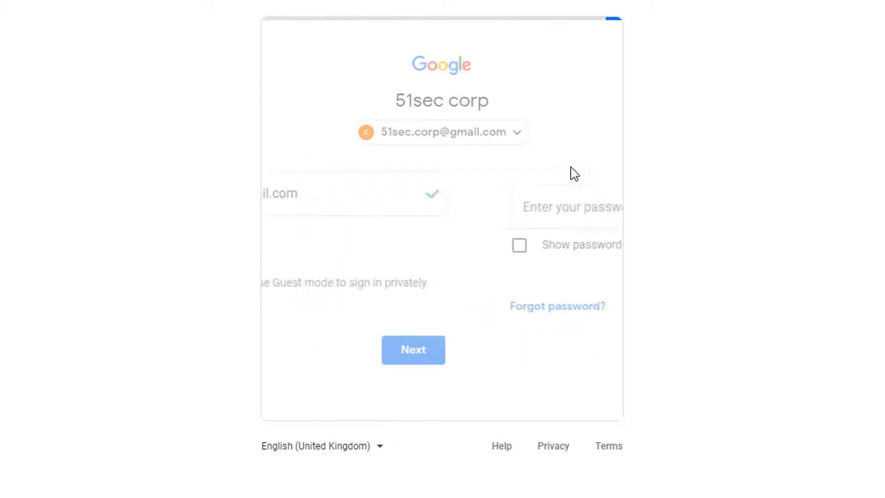
key(ctrl+v)
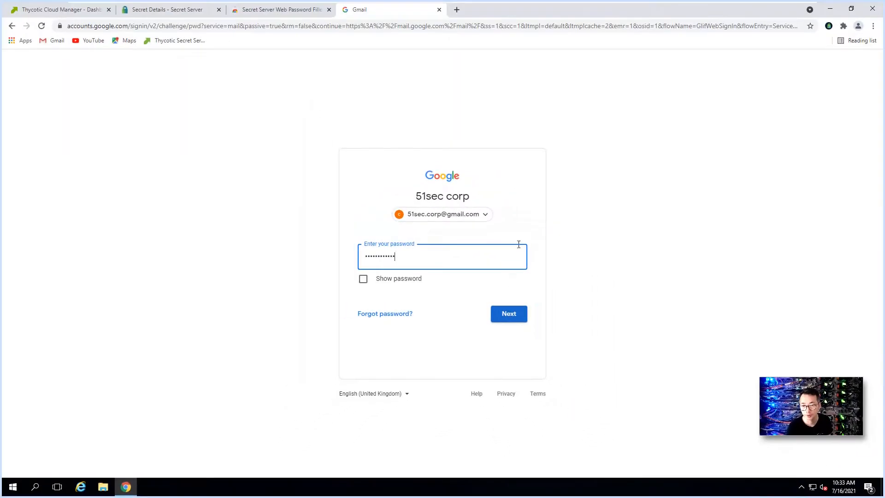
click(510, 313)
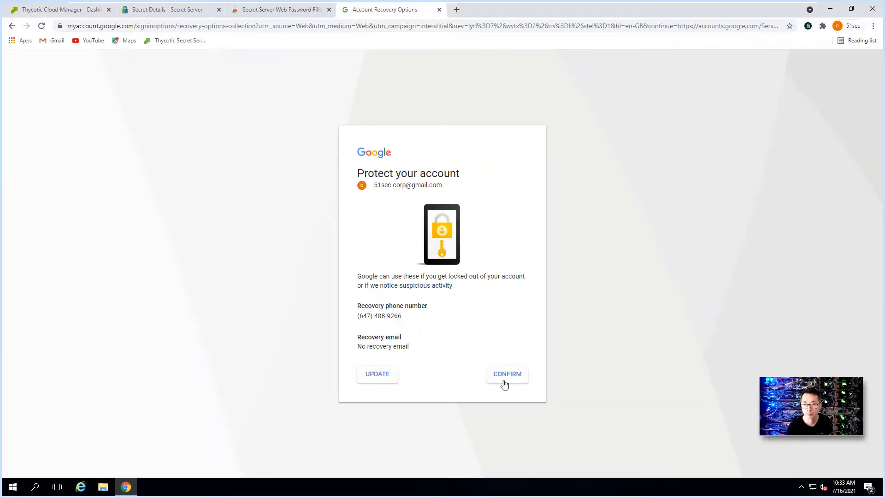
click(507, 374)
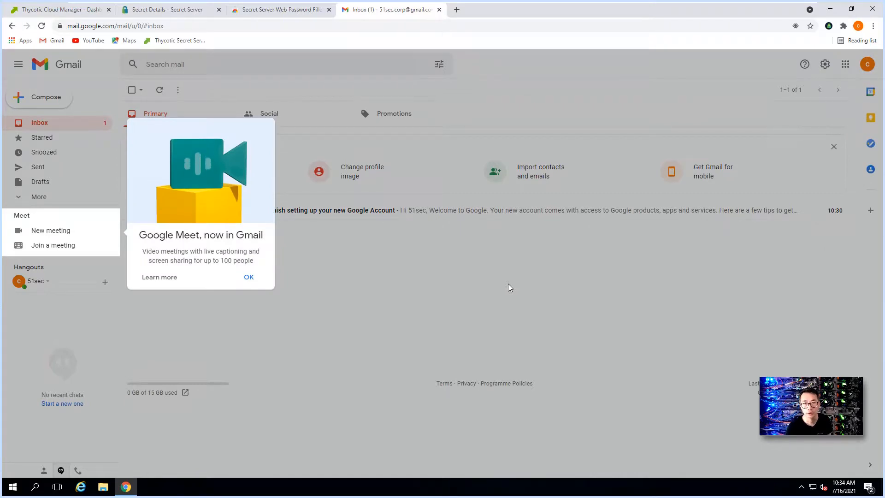
click(158, 14)
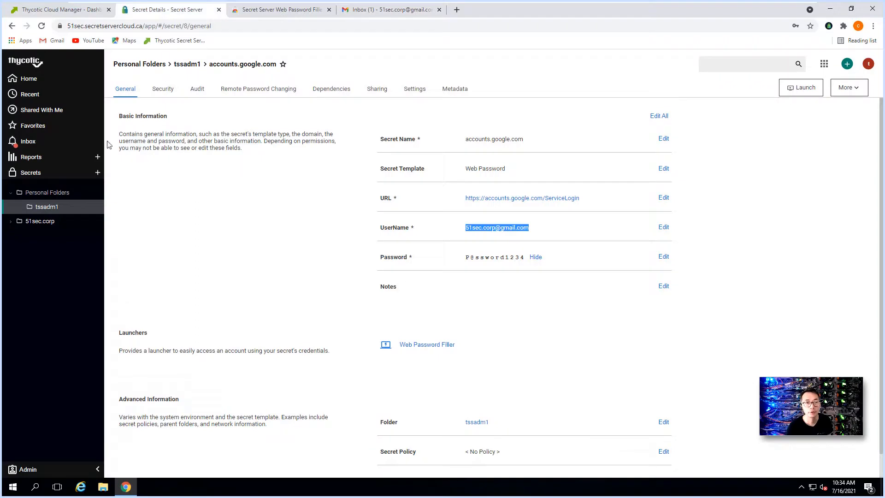
Start a New Secret in the tssadm1 folder using the Web Password template
click(52, 206)
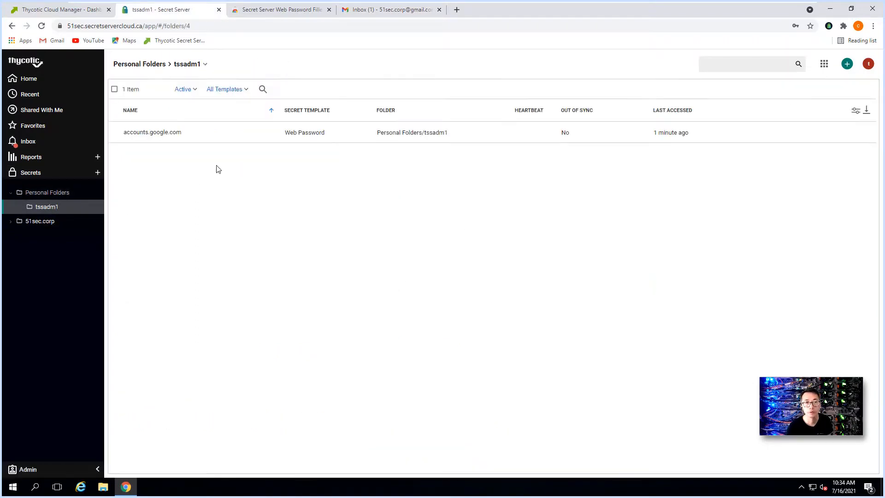
click(848, 66)
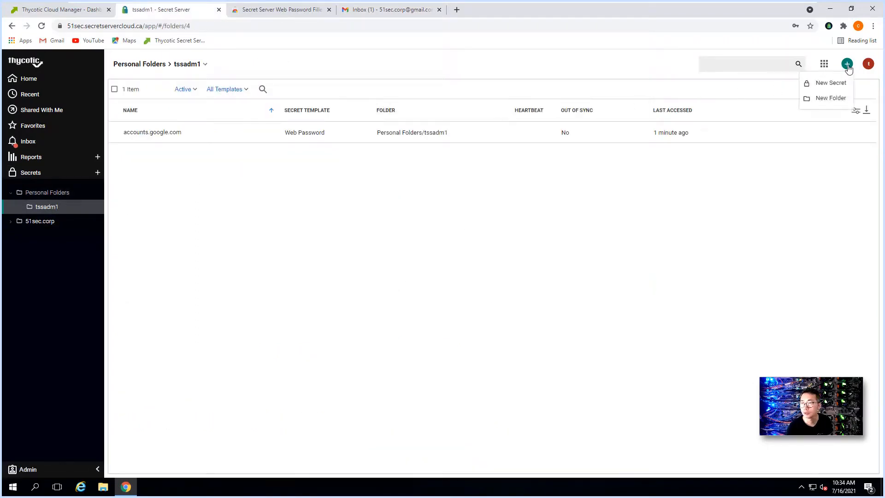
click(836, 88)
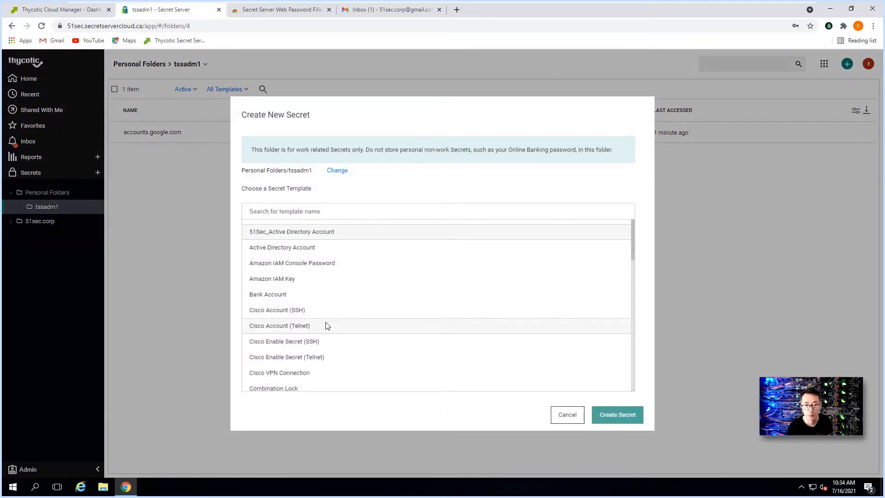
scroll(326, 326, down, 15)
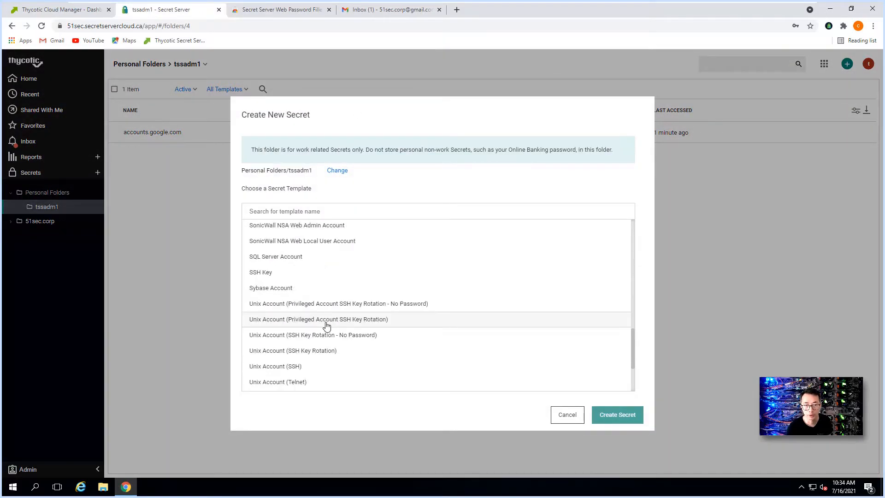
scroll(326, 326, down, 2)
click(305, 355)
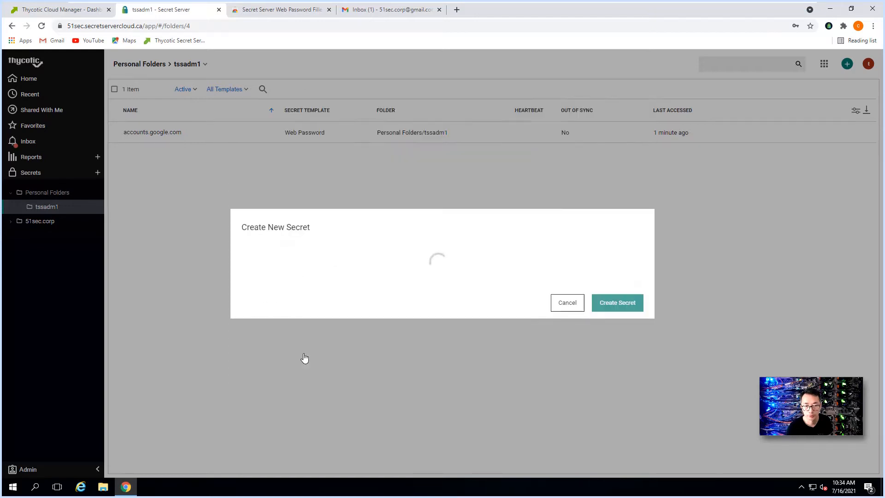